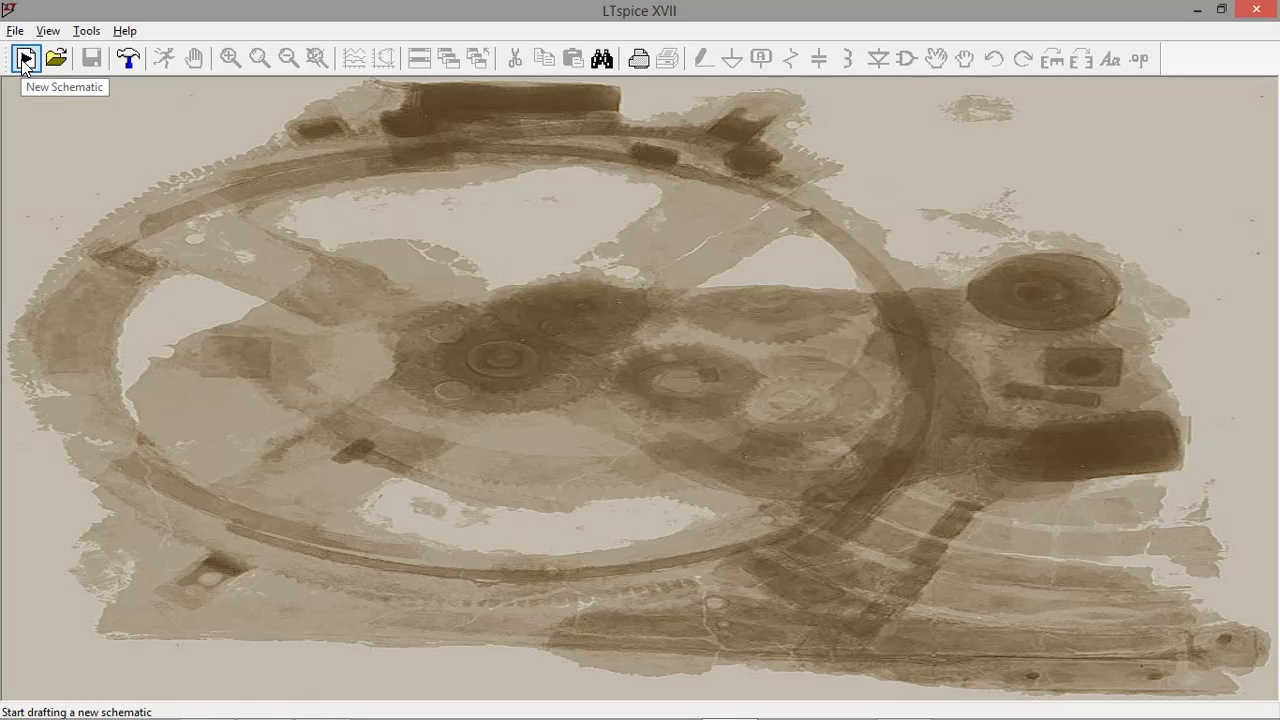
- Create a new schematic and place one vertical resistor near the middle of the sheet
{"action": "left_click", "coordinate": [26, 60]}
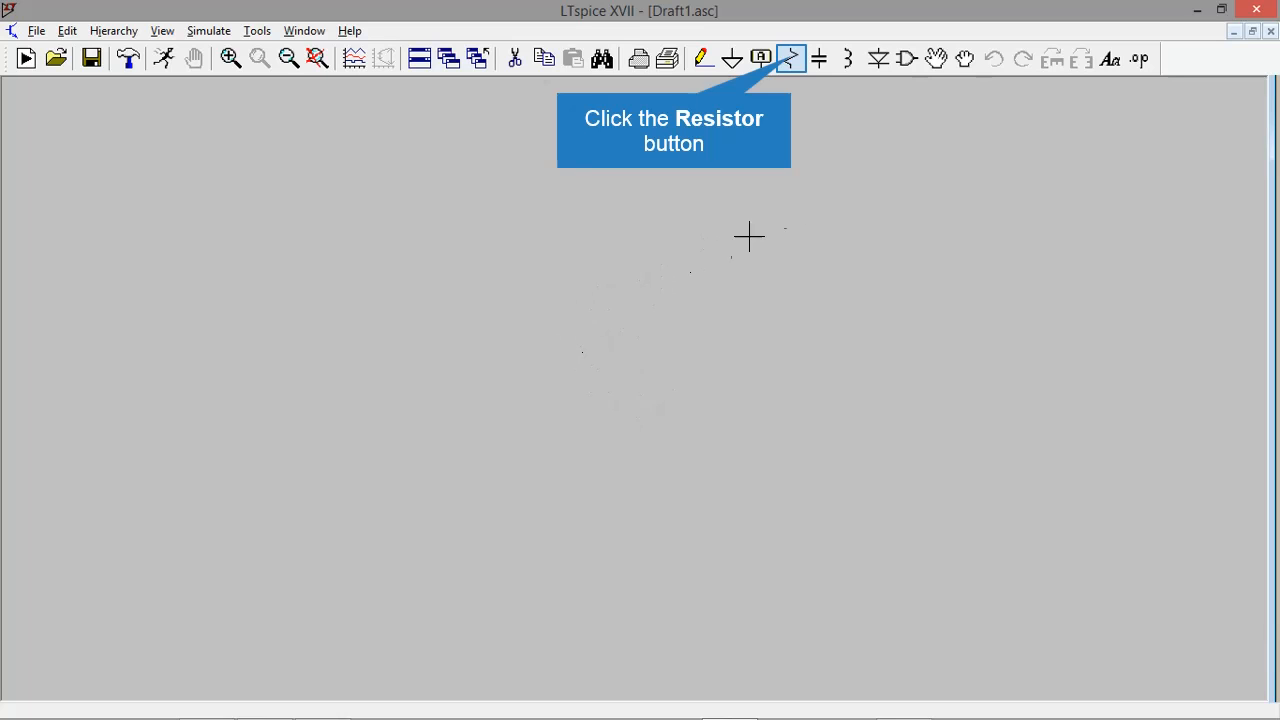
{"action": "left_click", "coordinate": [791, 59]}
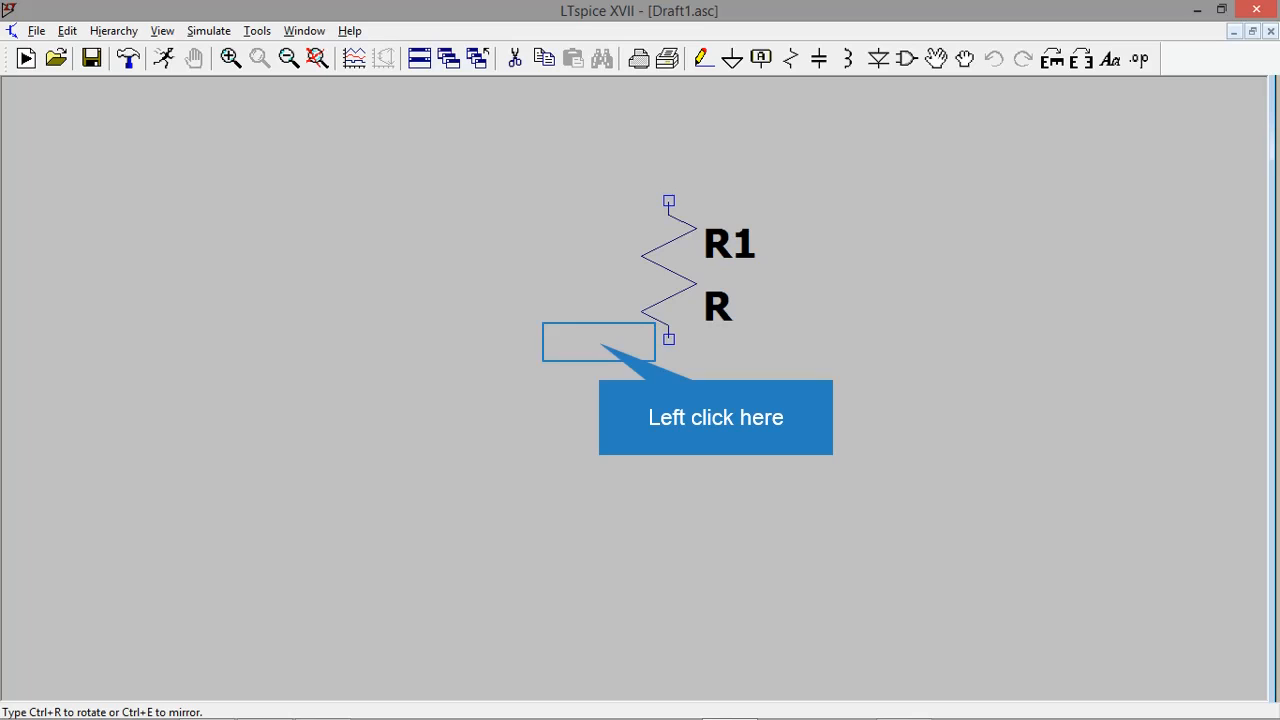
{"action": "left_click", "coordinate": [599, 341]}
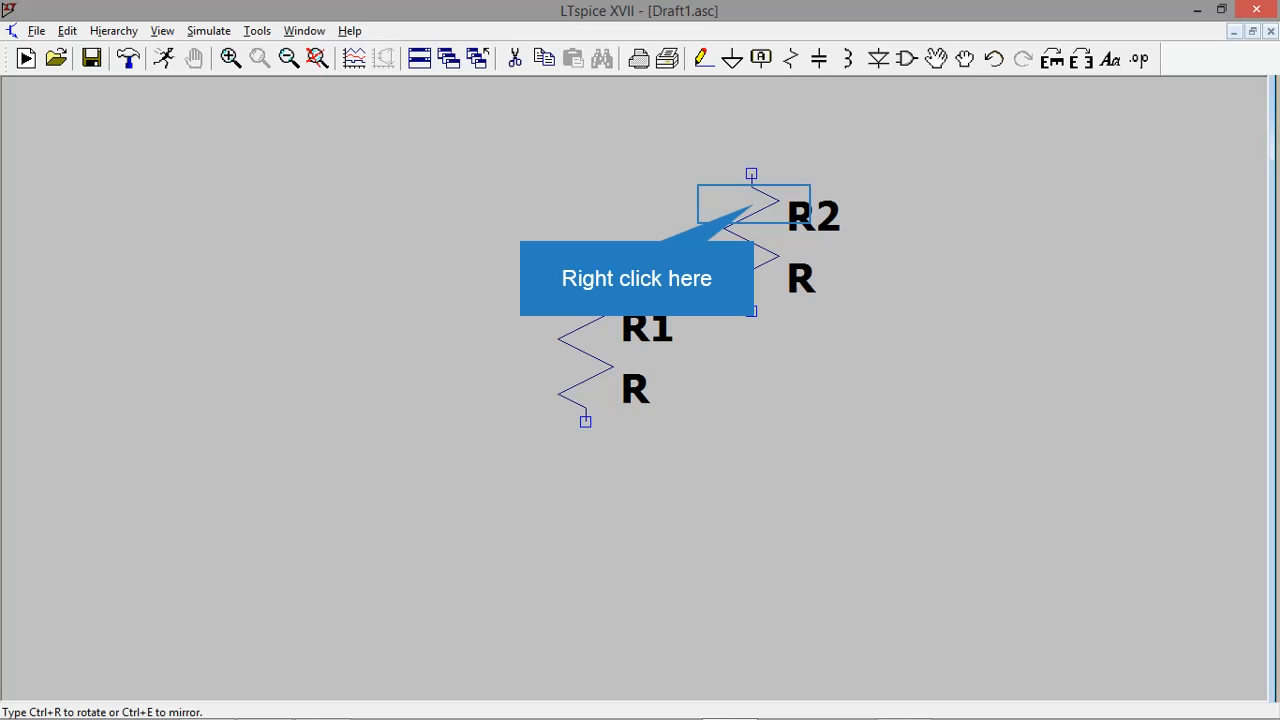
{"action": "right_click", "coordinate": [752, 205]}
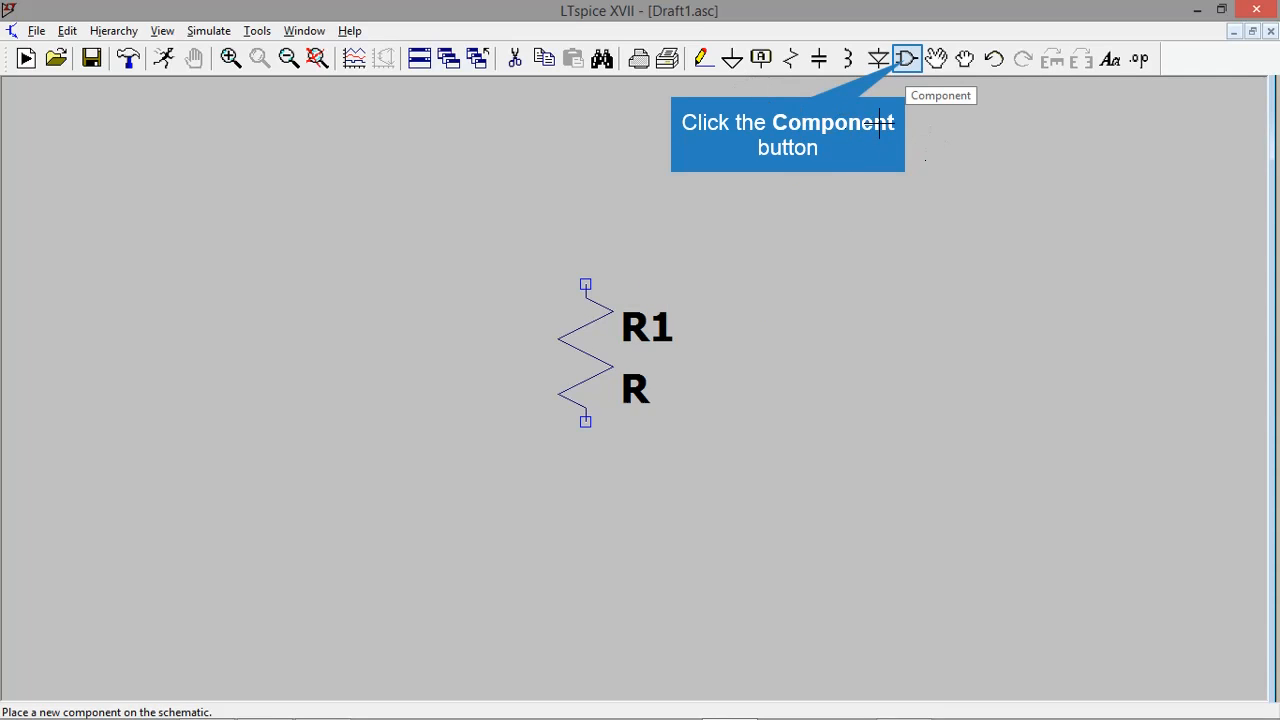
- Find the voltage source component and place one to the left of the resistor, aligned with it vertically
{"action": "left_click", "coordinate": [906, 66]}
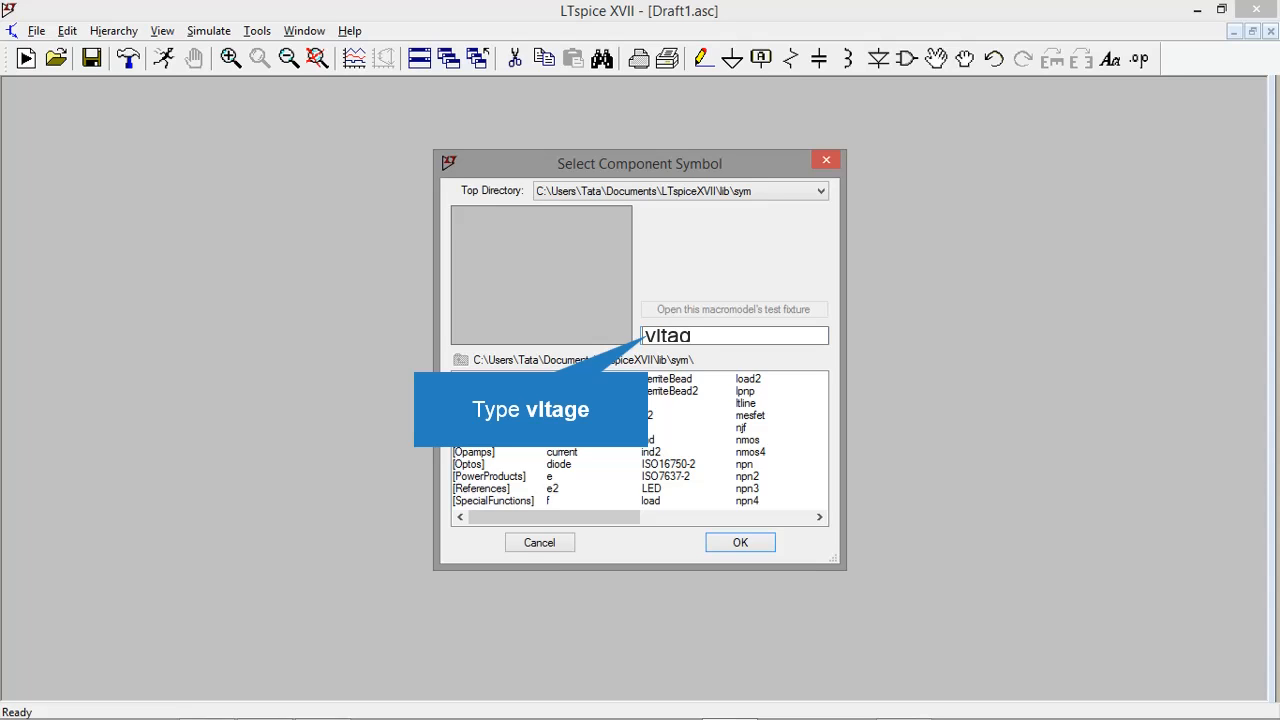
{"action": "type", "text": "vltage"}
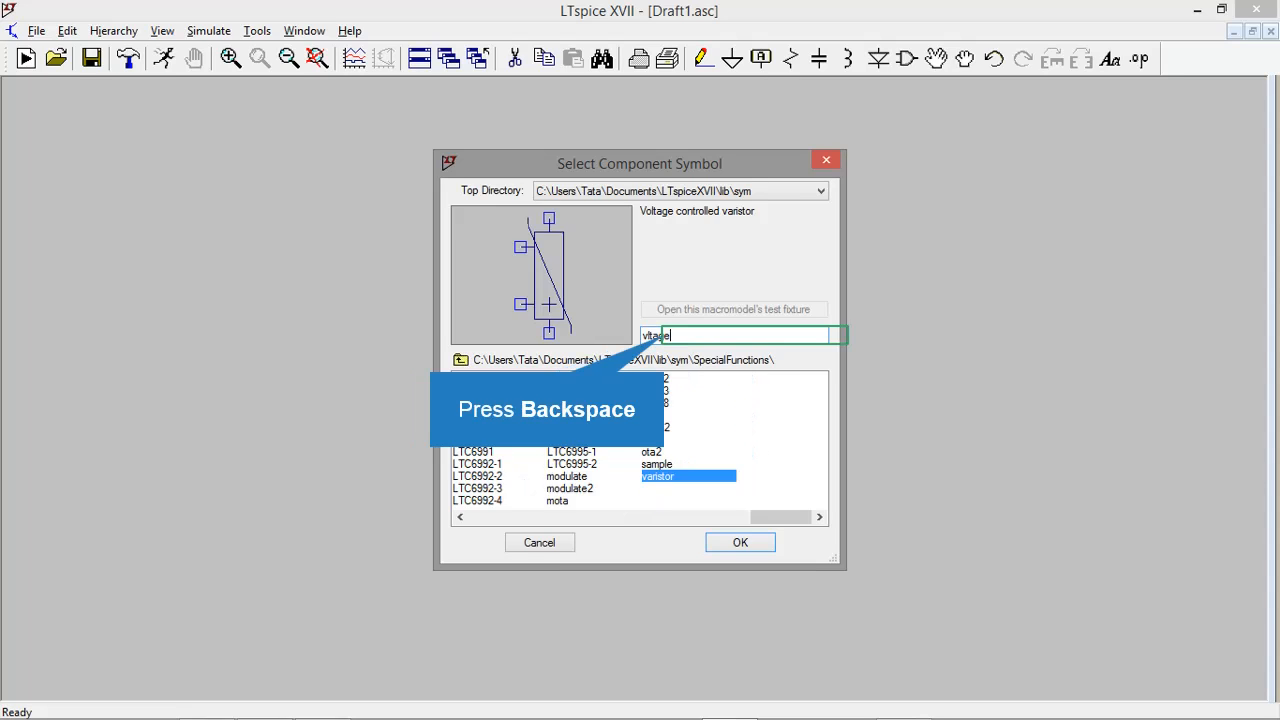
{"action": "key", "text": "BackSpace"}
{"action": "key", "text": "BackSpace"}
{"action": "key", "text": "BackSpace"}
{"action": "key", "text": "BackSpace"}
{"action": "key", "text": "BackSpace"}
{"action": "key", "text": "BackSpace"}
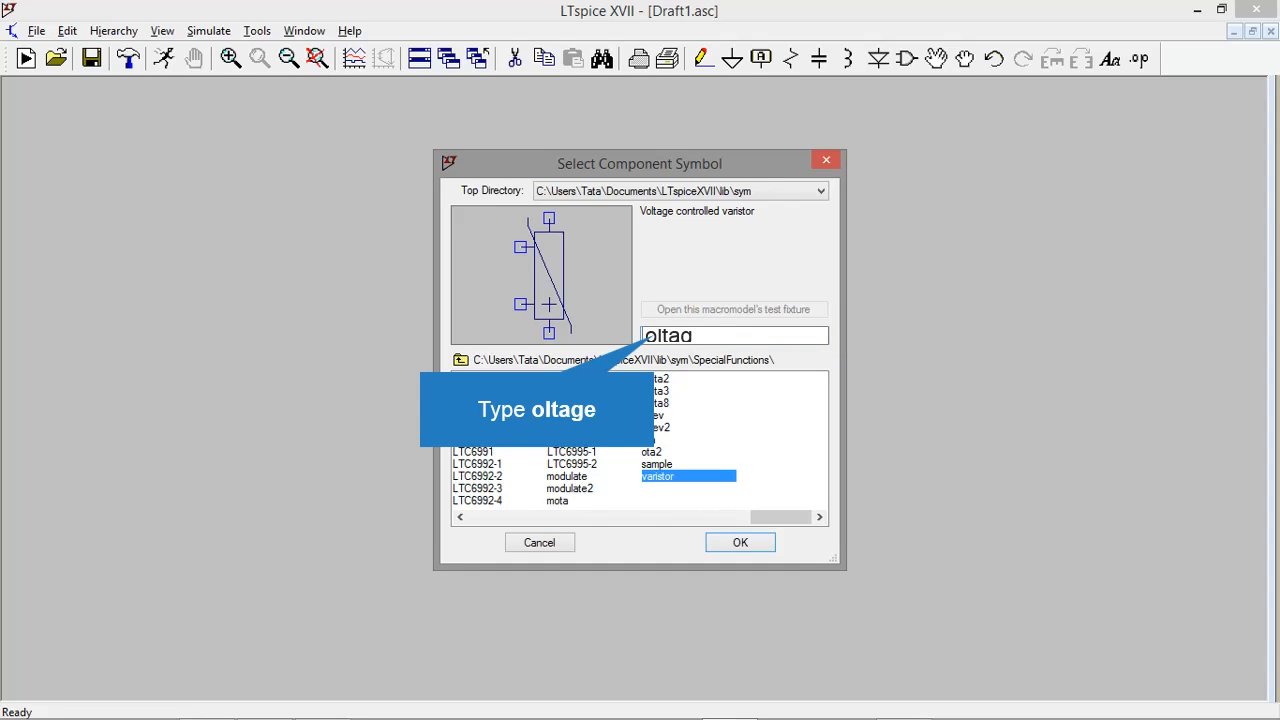
{"action": "type", "text": "oltage"}
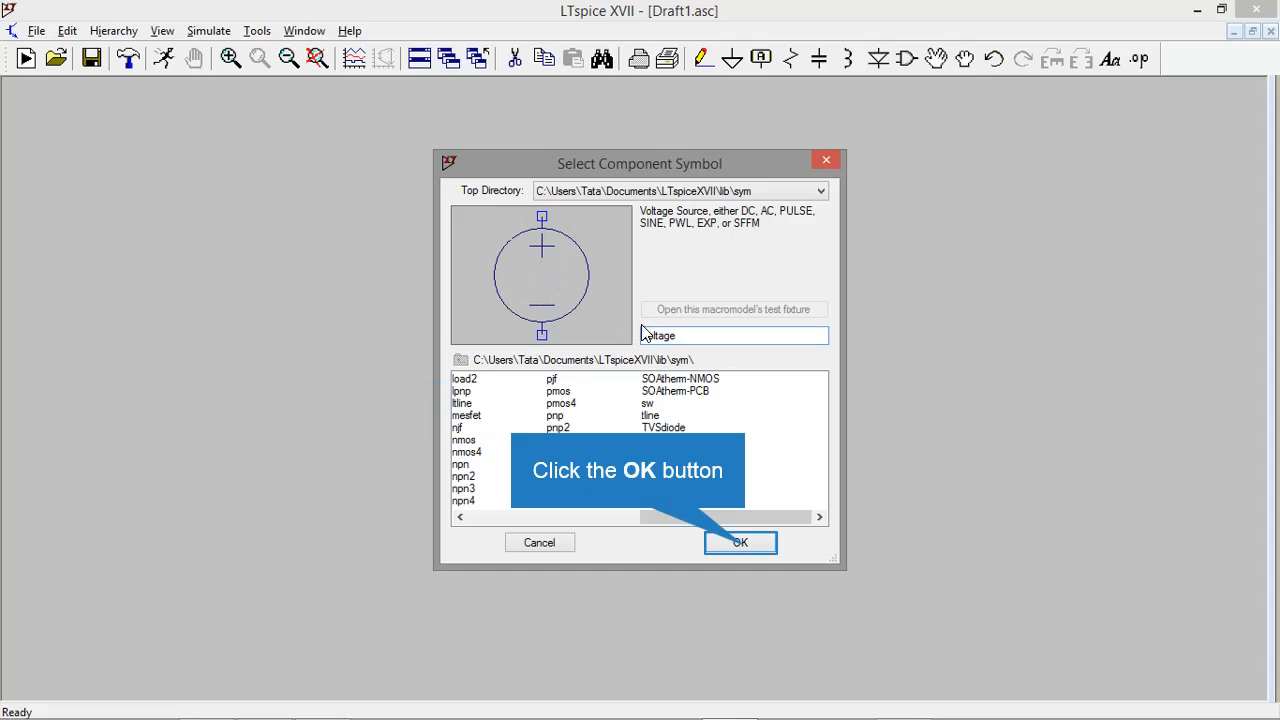
{"action": "left_click", "coordinate": [741, 543]}
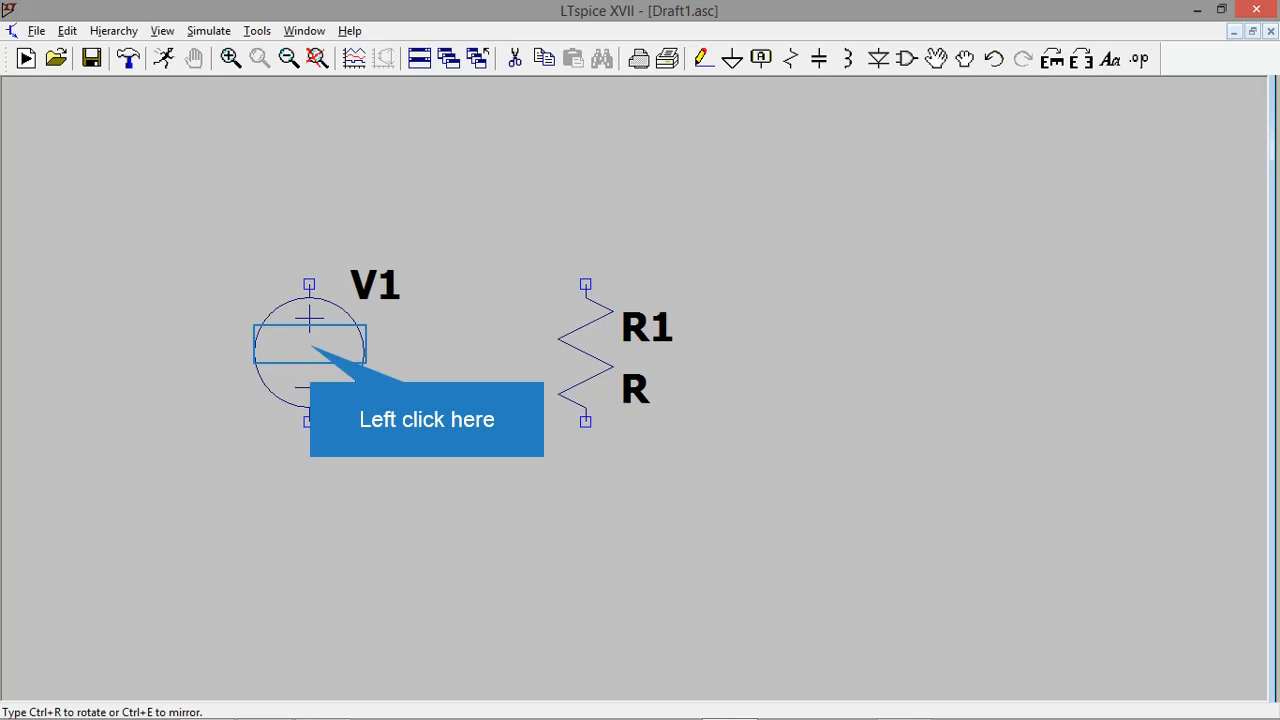
{"action": "left_click", "coordinate": [311, 346]}
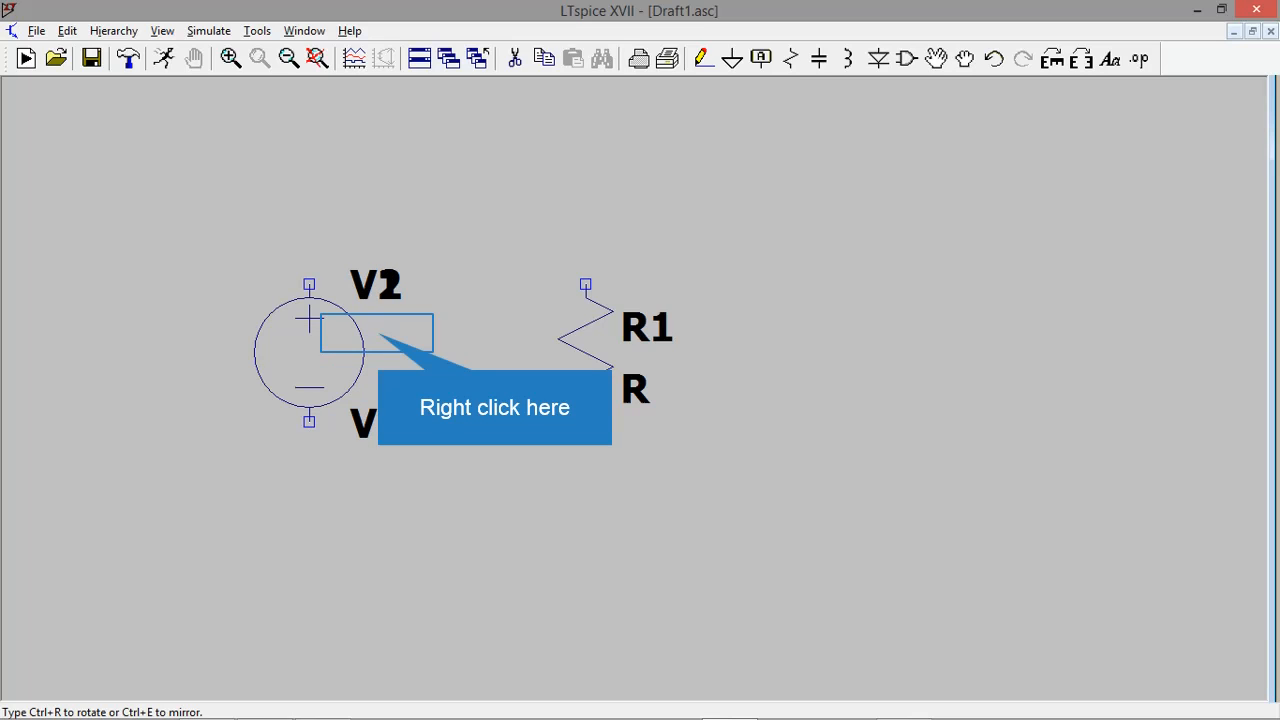
{"action": "right_click", "coordinate": [335, 350]}
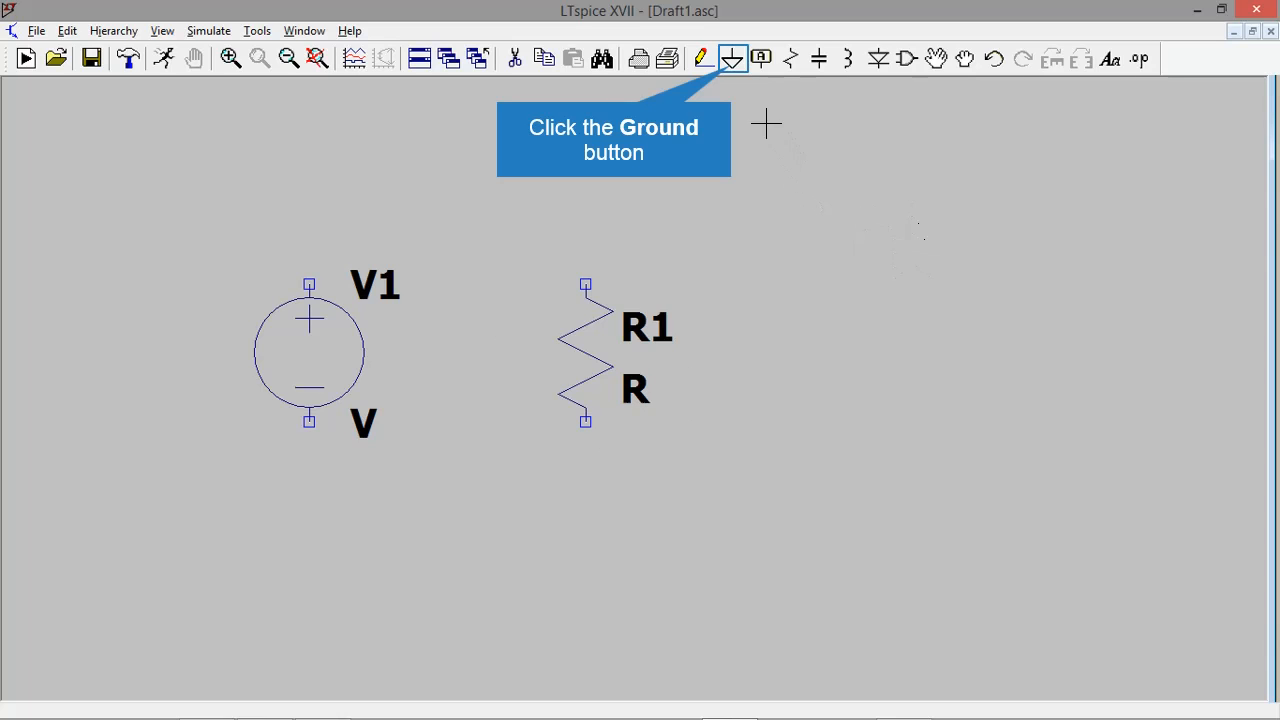
- Place two ground symbols, one below the voltage source and one below the resistor
{"action": "left_click", "coordinate": [732, 58]}
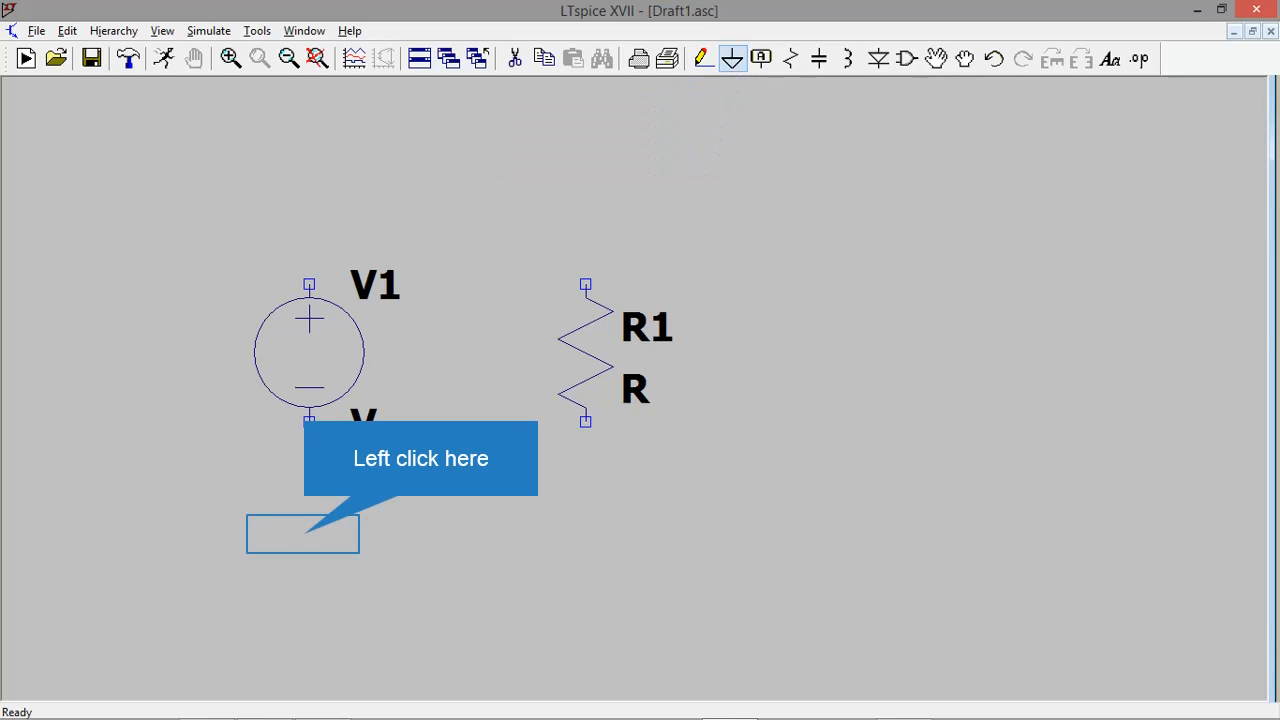
{"action": "left_click", "coordinate": [309, 534]}
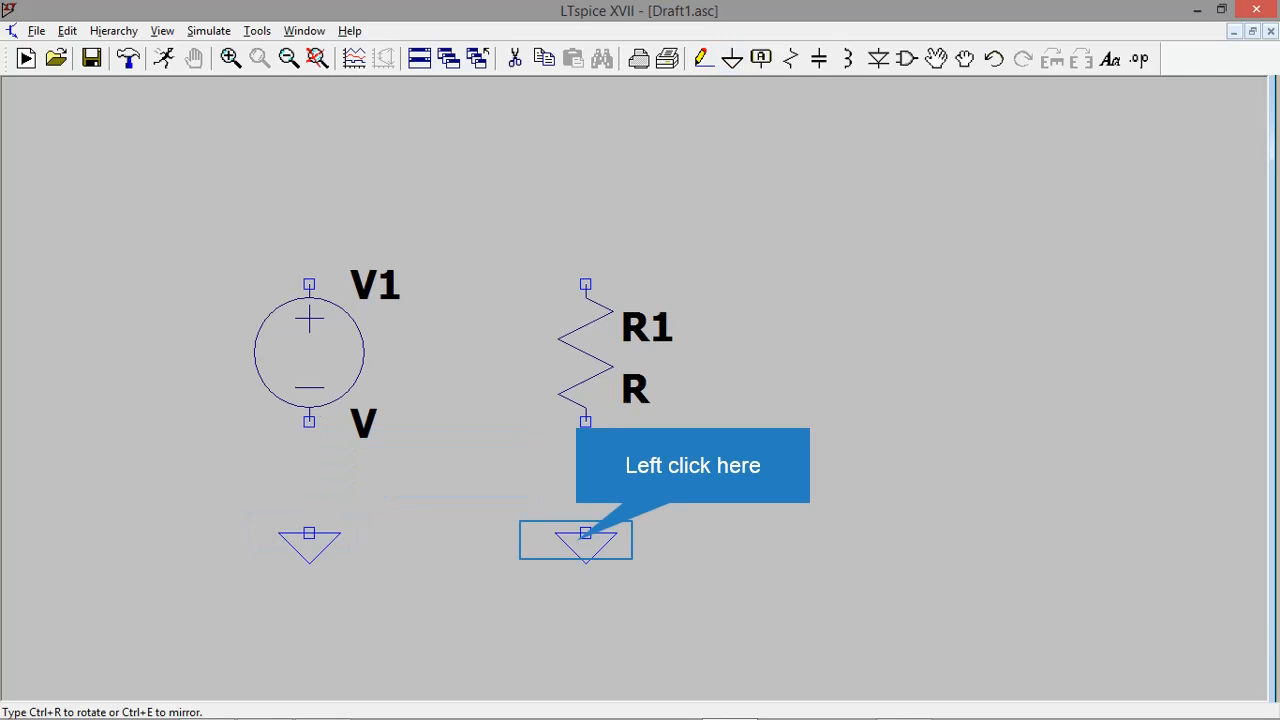
{"action": "left_click", "coordinate": [585, 534]}
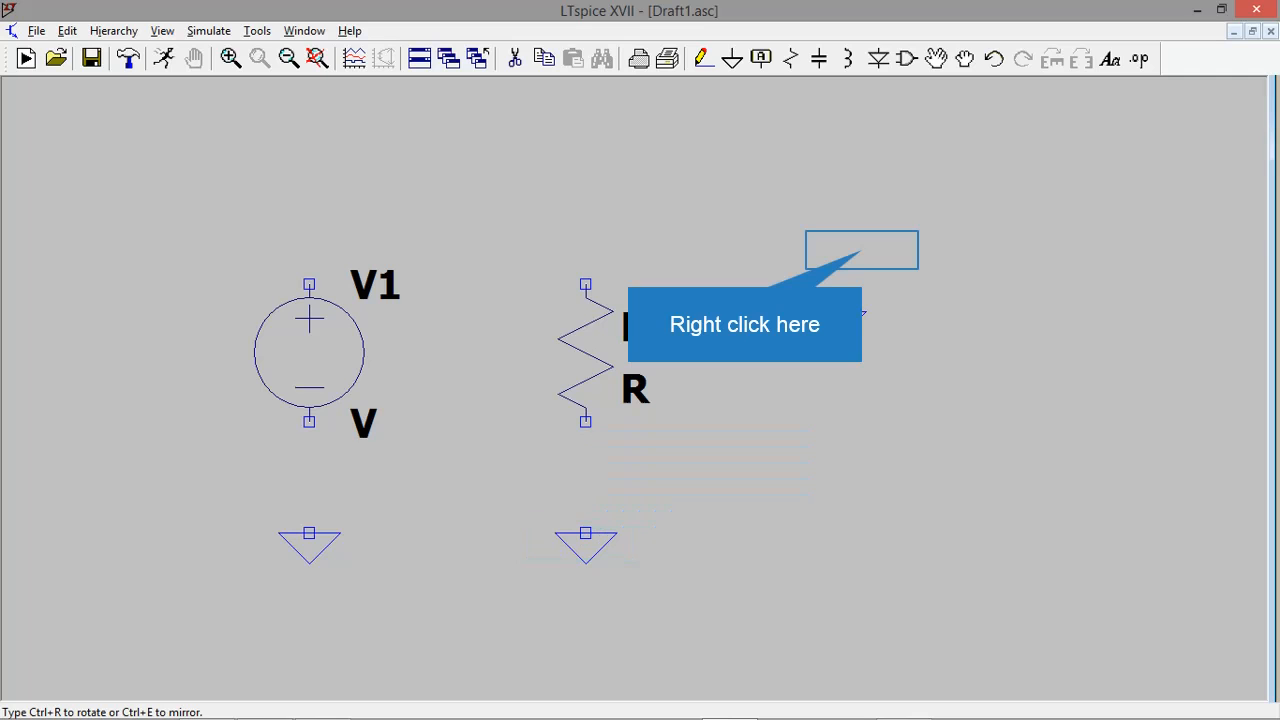
{"action": "key", "text": "Escape"}
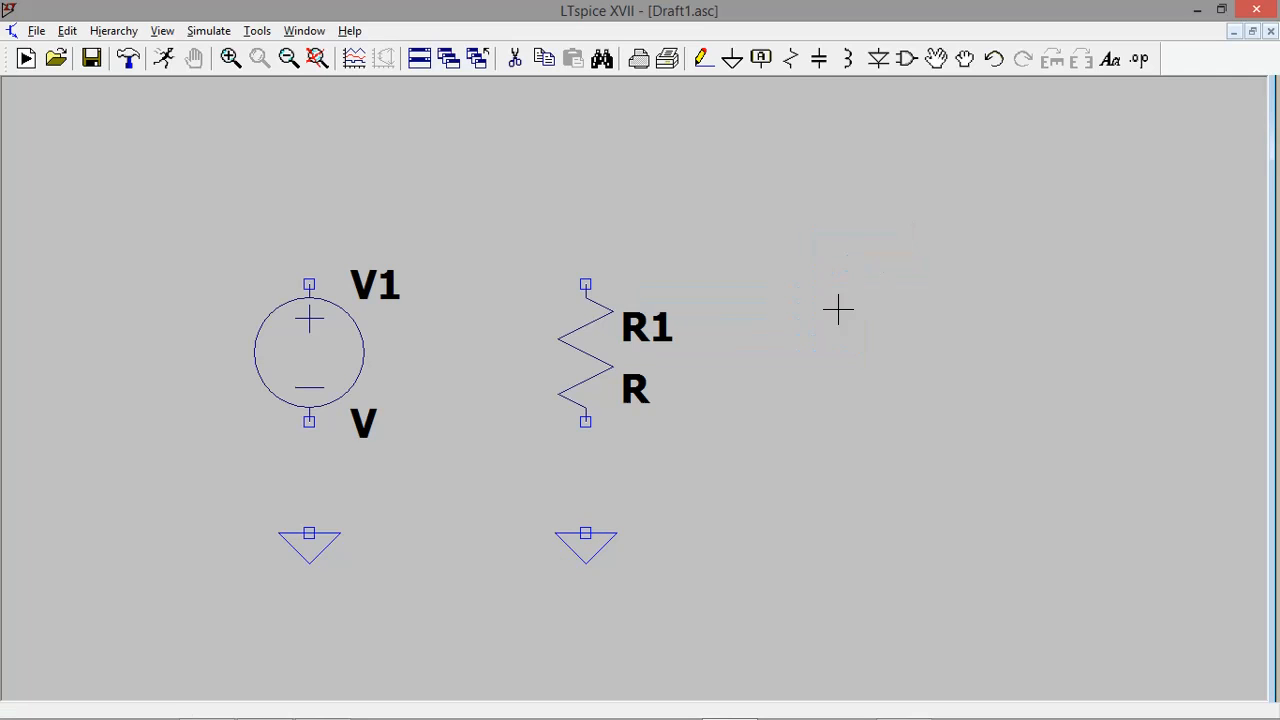
- Wire the ground symbol under the voltage source to the source's negative terminal
{"action": "left_click_drag", "start_coordinate": [725, 428], "coordinate": [834, 417]}
{"action": "key", "text": "F3"}
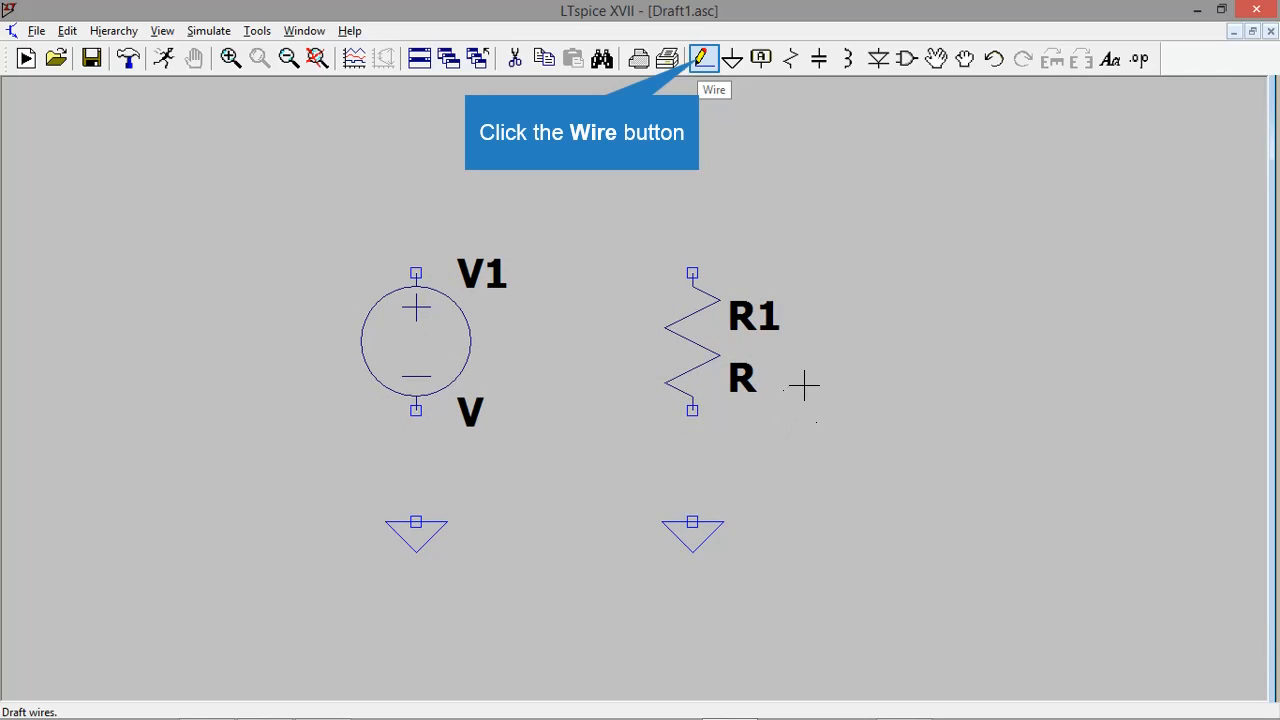
{"action": "left_click", "coordinate": [702, 63]}
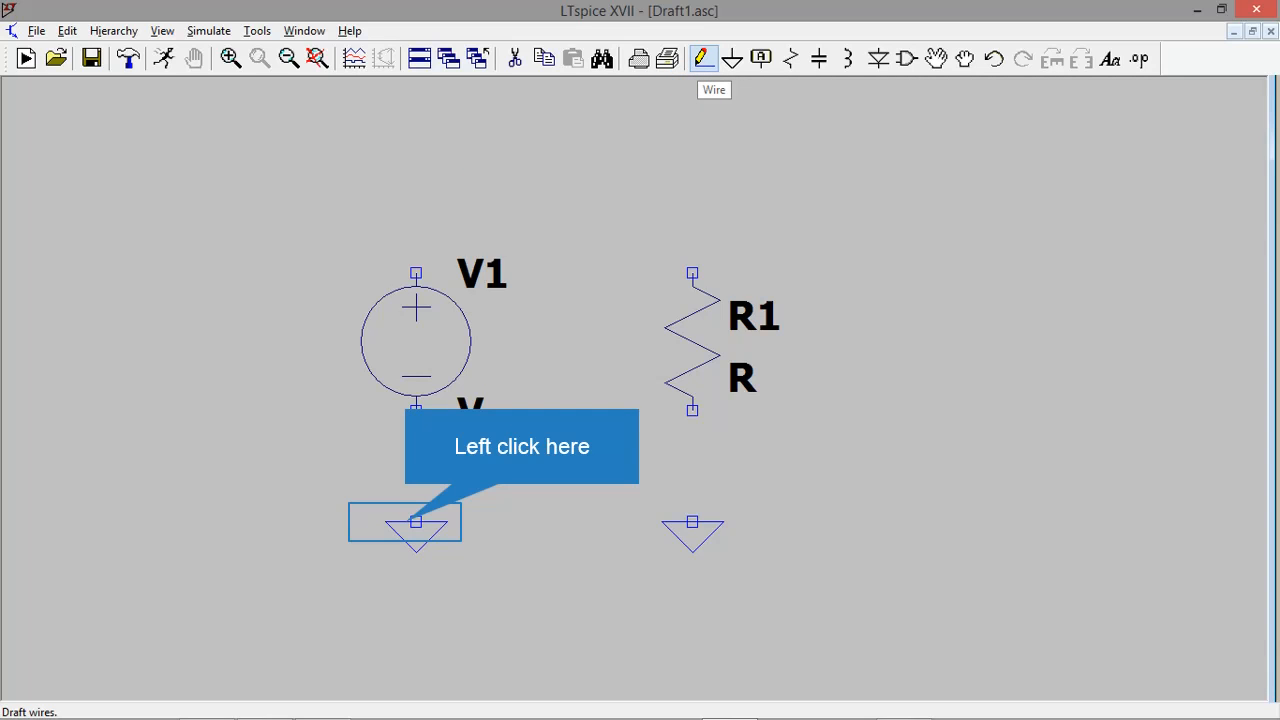
{"action": "left_click", "coordinate": [417, 521]}
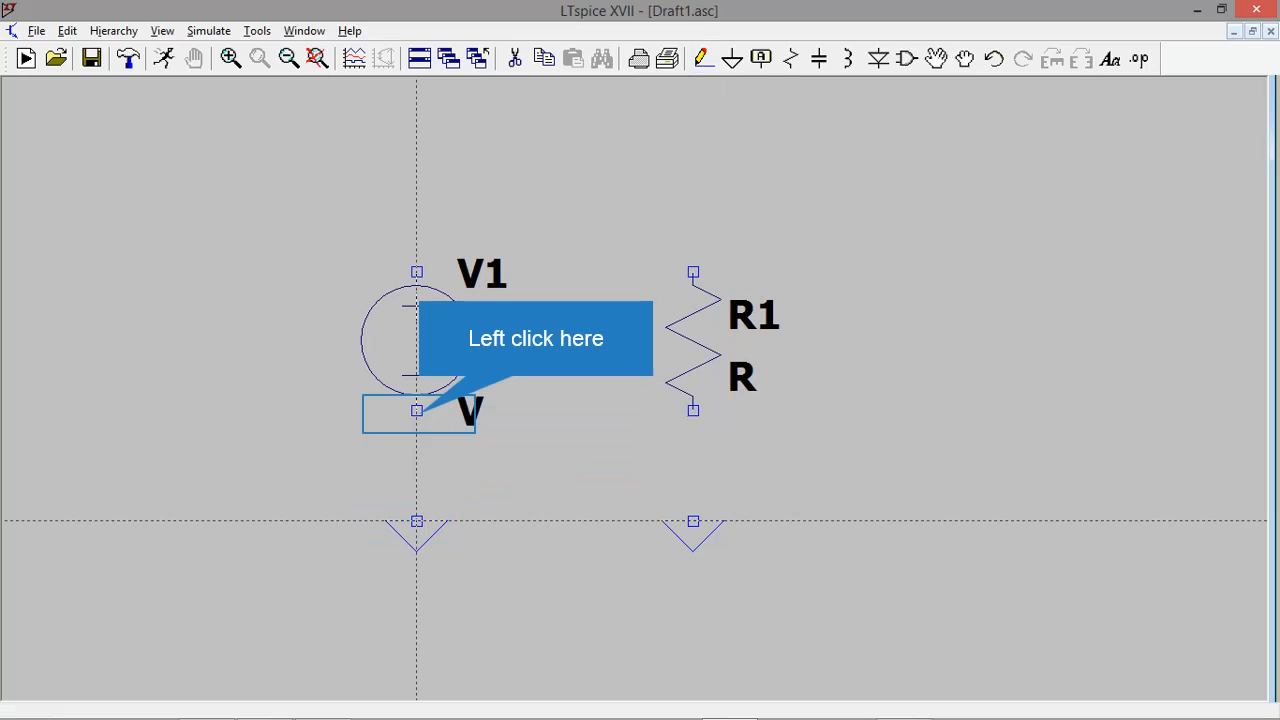
{"action": "left_click", "coordinate": [417, 410]}
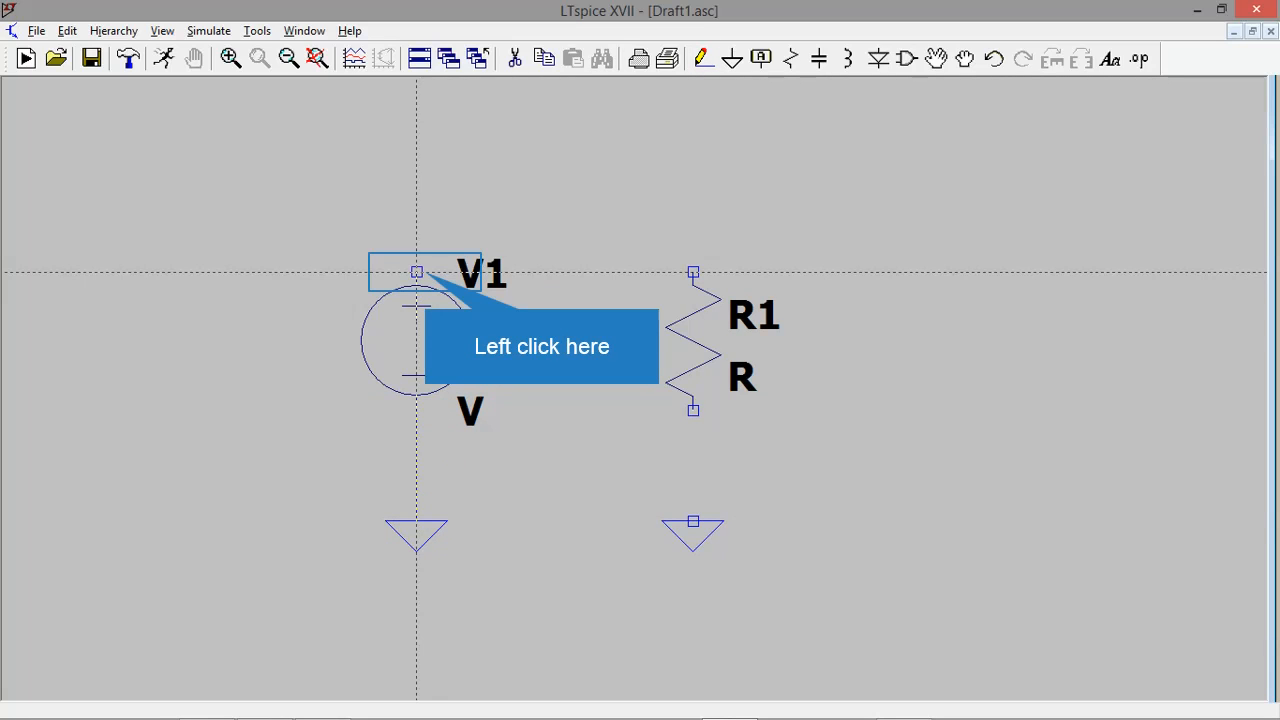
- Wire the voltage source's positive terminal up and across to the upper terminal of the resistor
{"action": "left_click", "coordinate": [417, 272]}
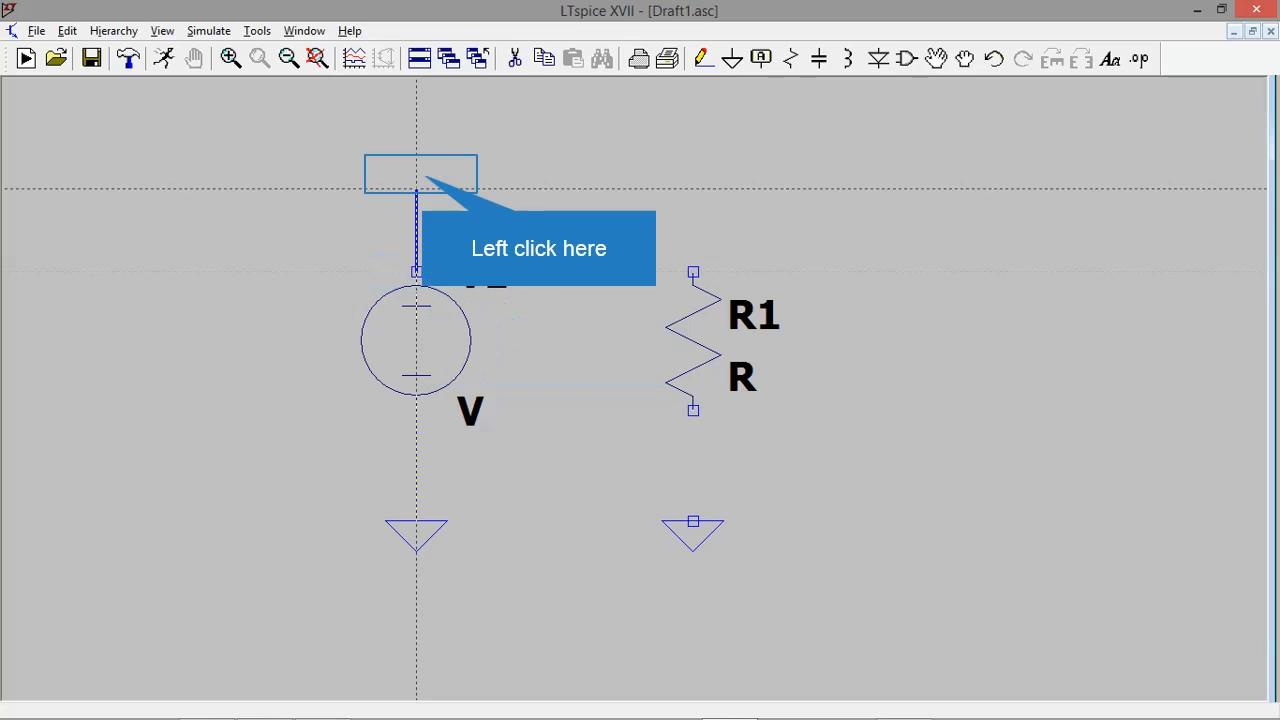
{"action": "left_click", "coordinate": [417, 188]}
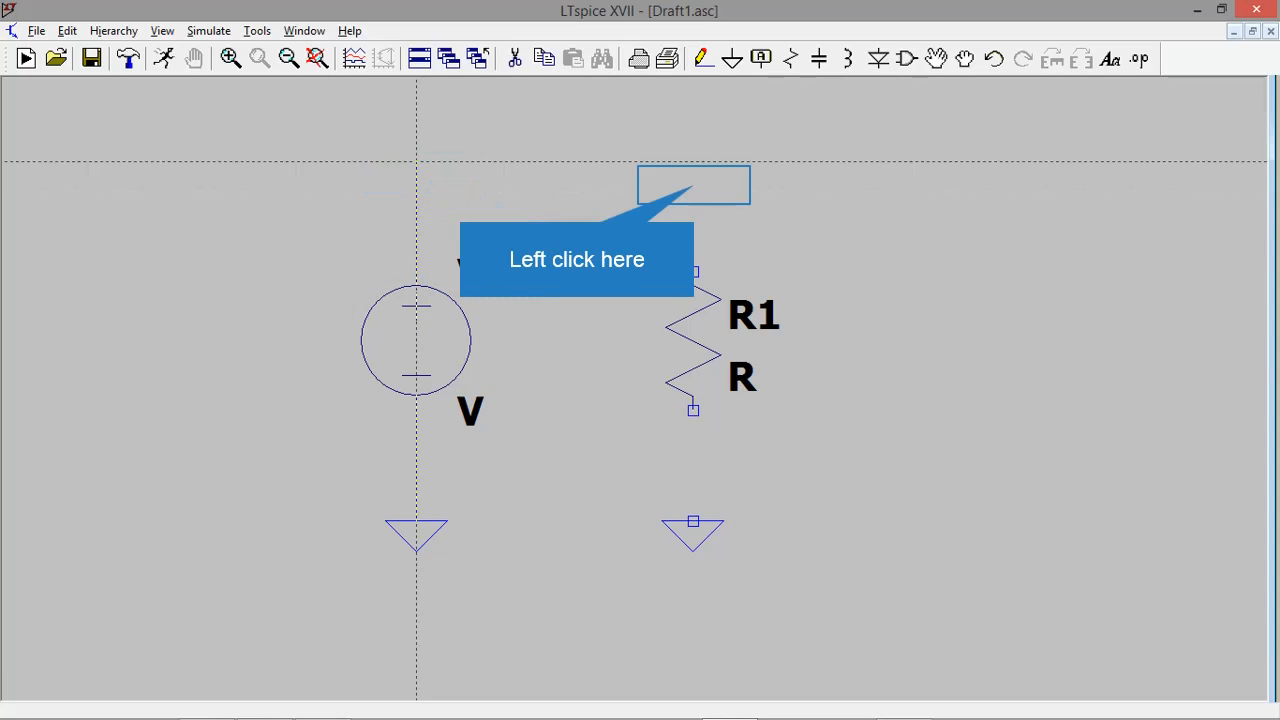
{"action": "left_click", "coordinate": [693, 185]}
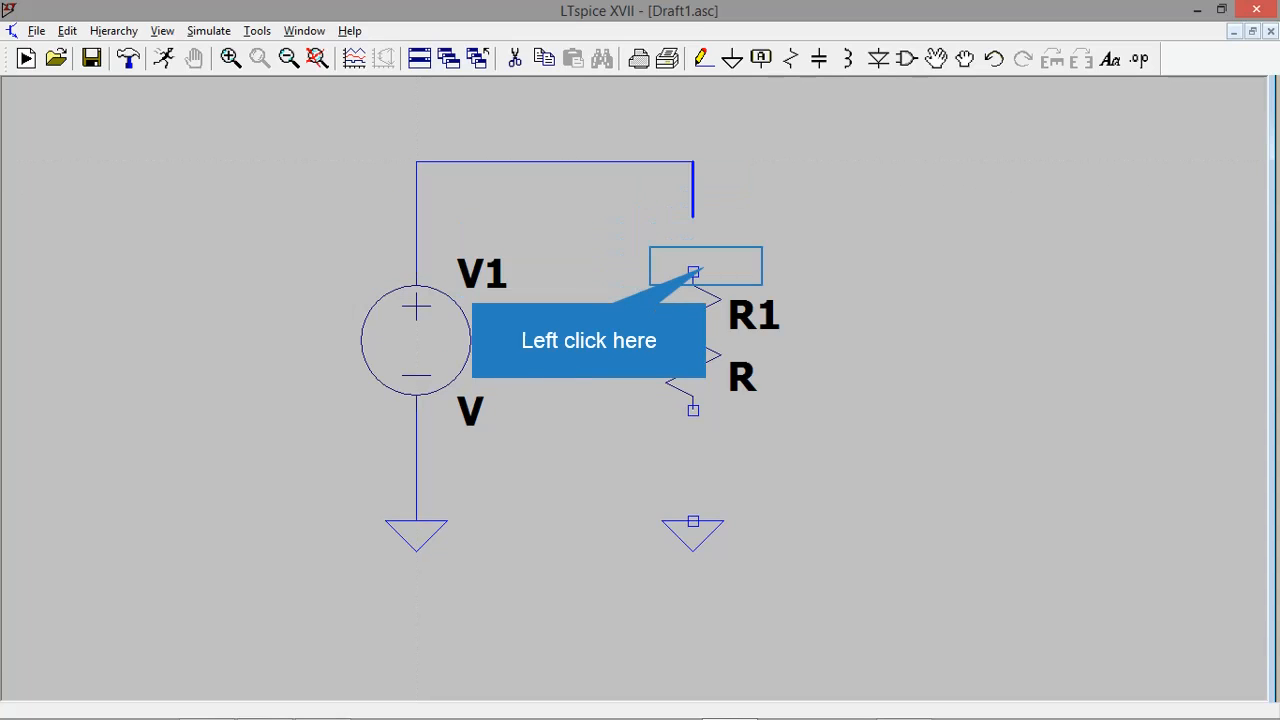
{"action": "left_click", "coordinate": [693, 271]}
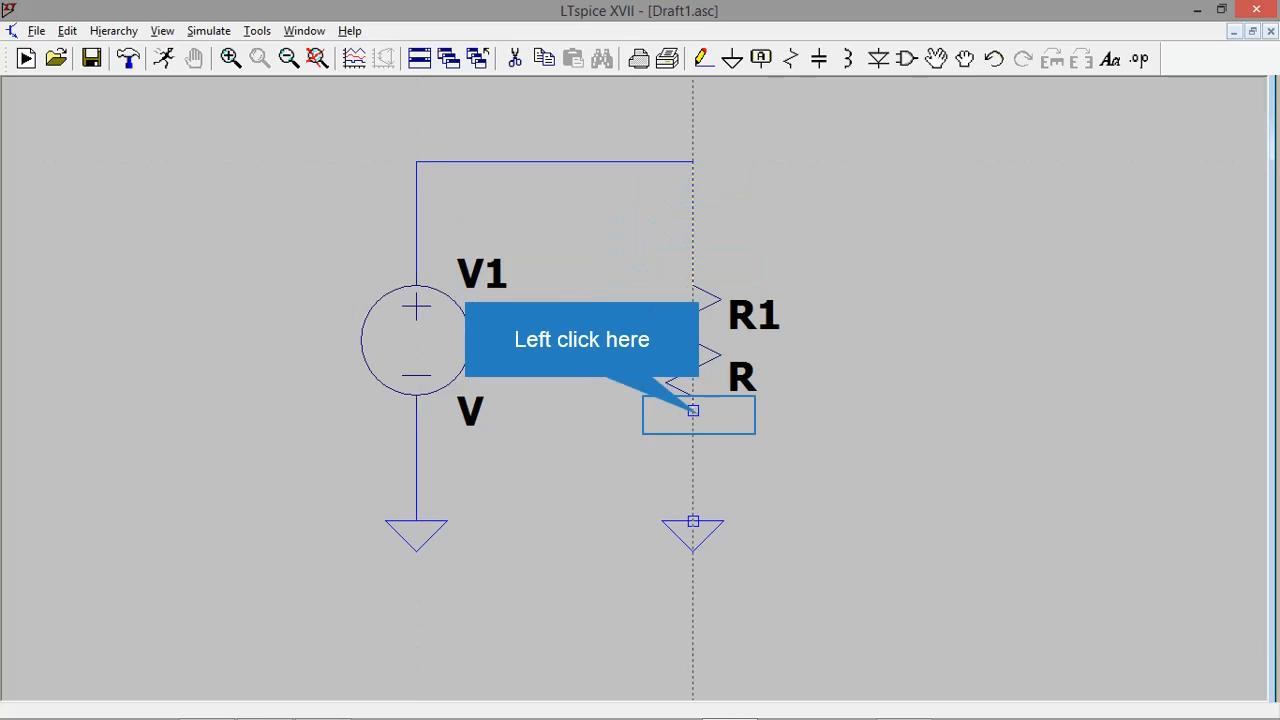
- Wire the resistor's lower terminal to the ground symbol below it
{"action": "left_click", "coordinate": [693, 410]}
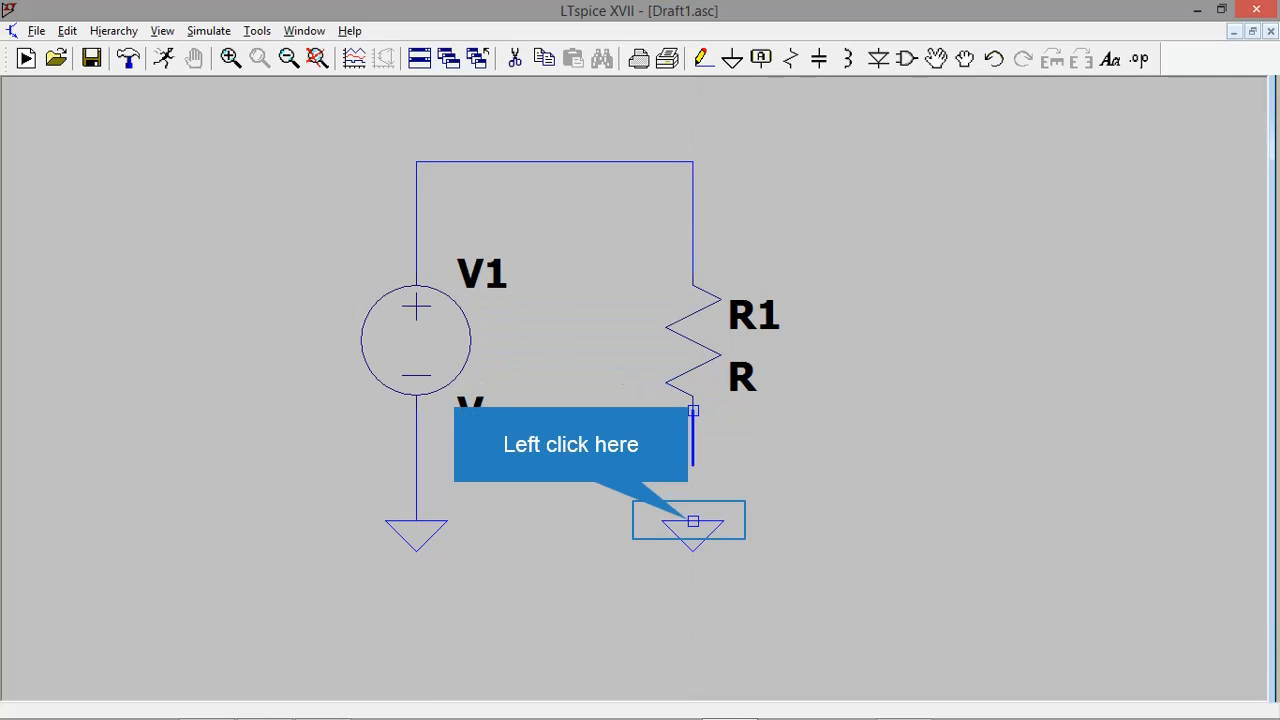
{"action": "left_click", "coordinate": [693, 521]}
{"action": "right_click", "coordinate": [693, 521]}
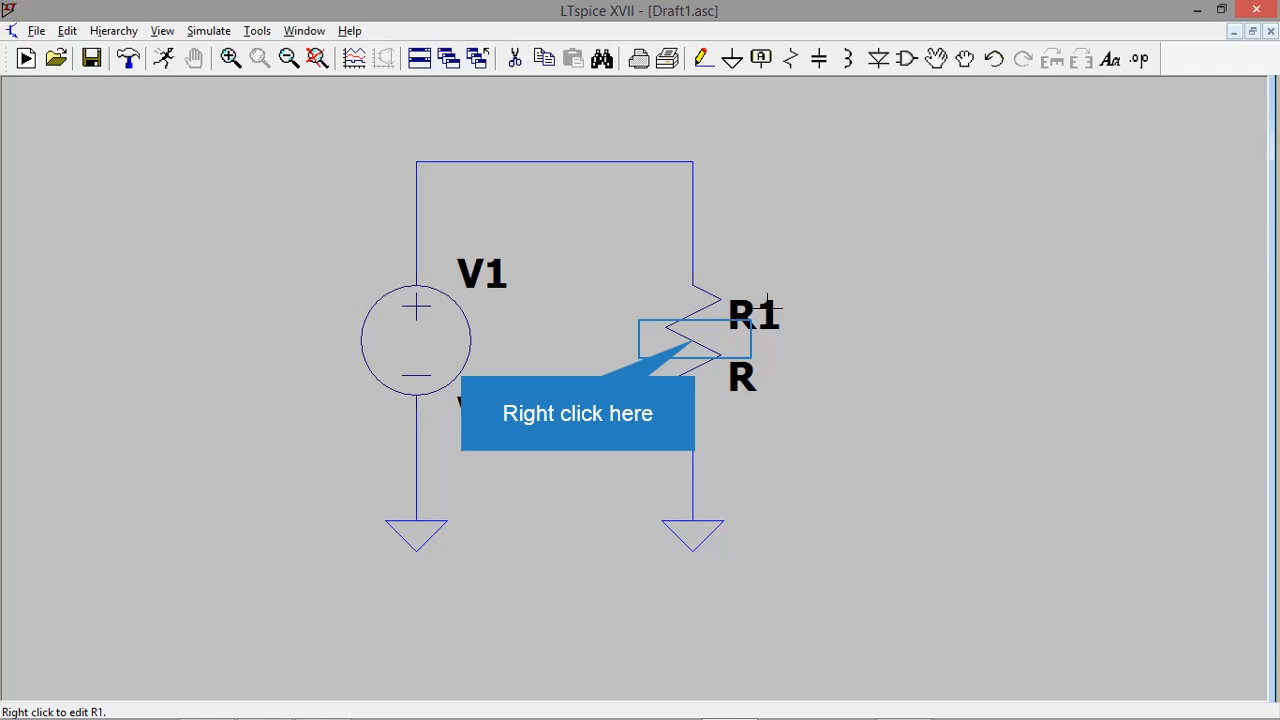
- Set the resistance of resistor R1 to 1K
{"action": "right_click", "coordinate": [709, 343]}
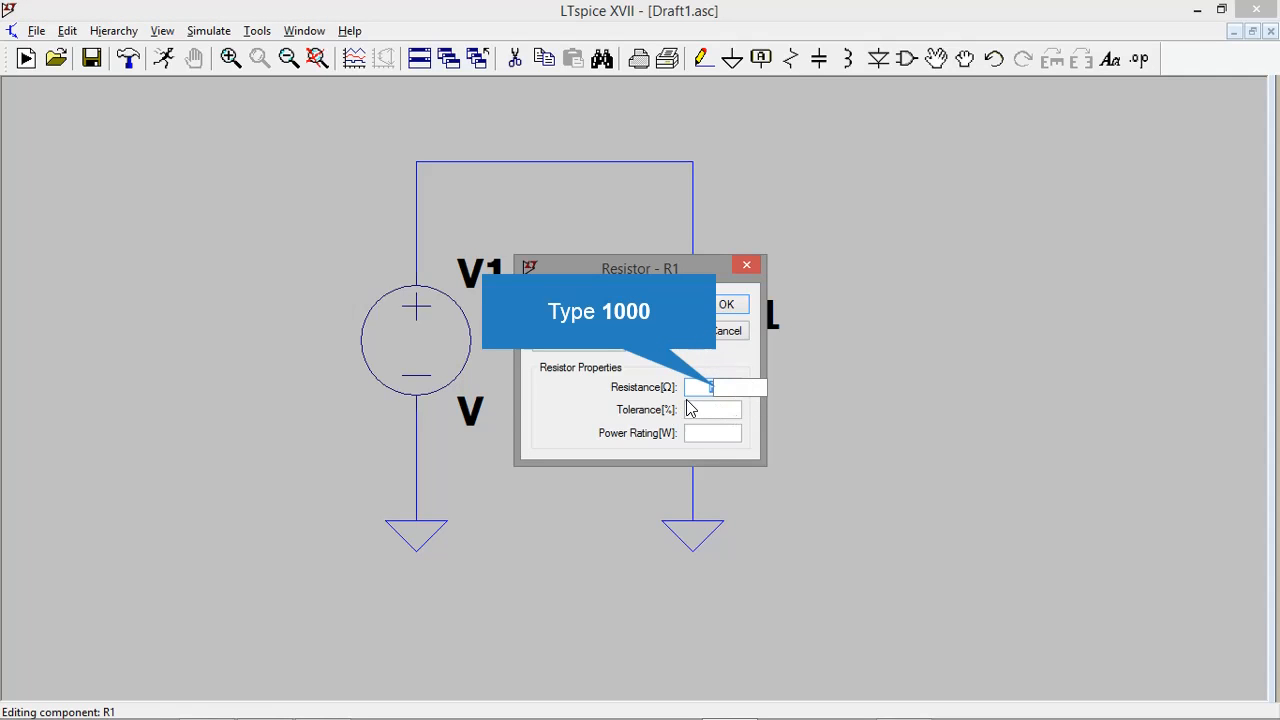
{"action": "type", "text": "1000"}
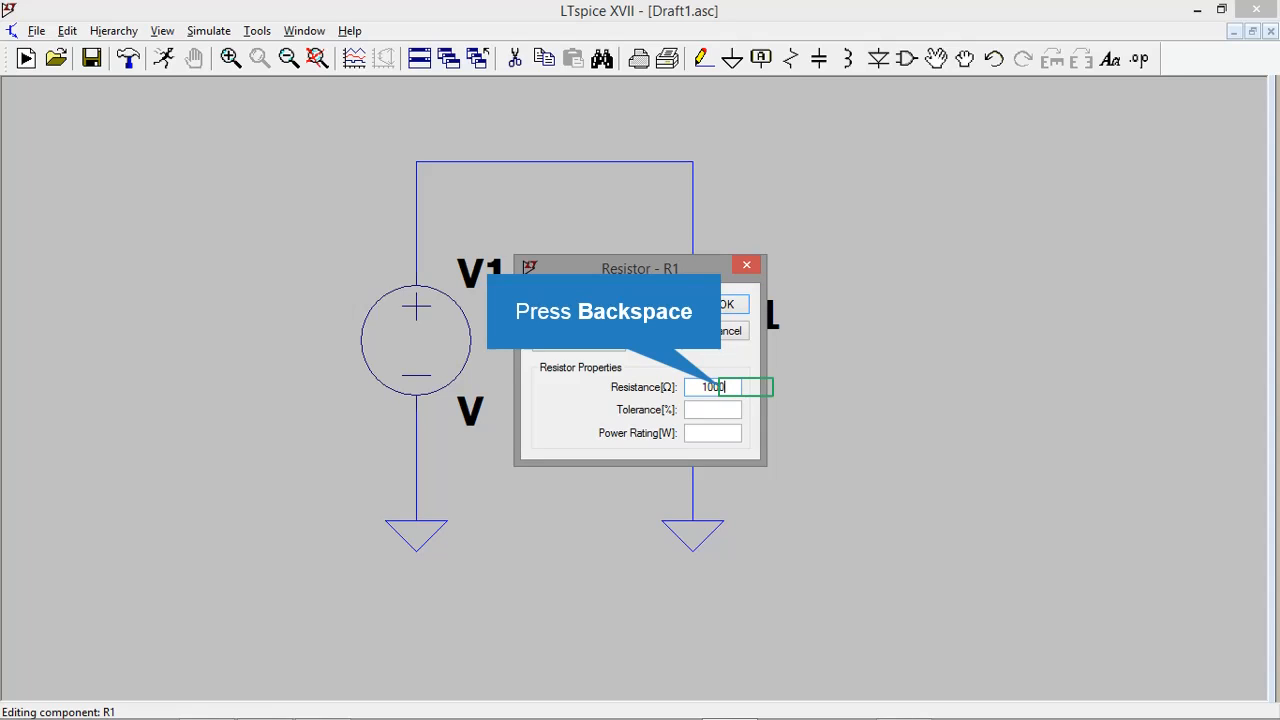
{"action": "key", "text": "BackSpace"}
{"action": "key", "text": "BackSpace"}
{"action": "key", "text": "BackSpace"}
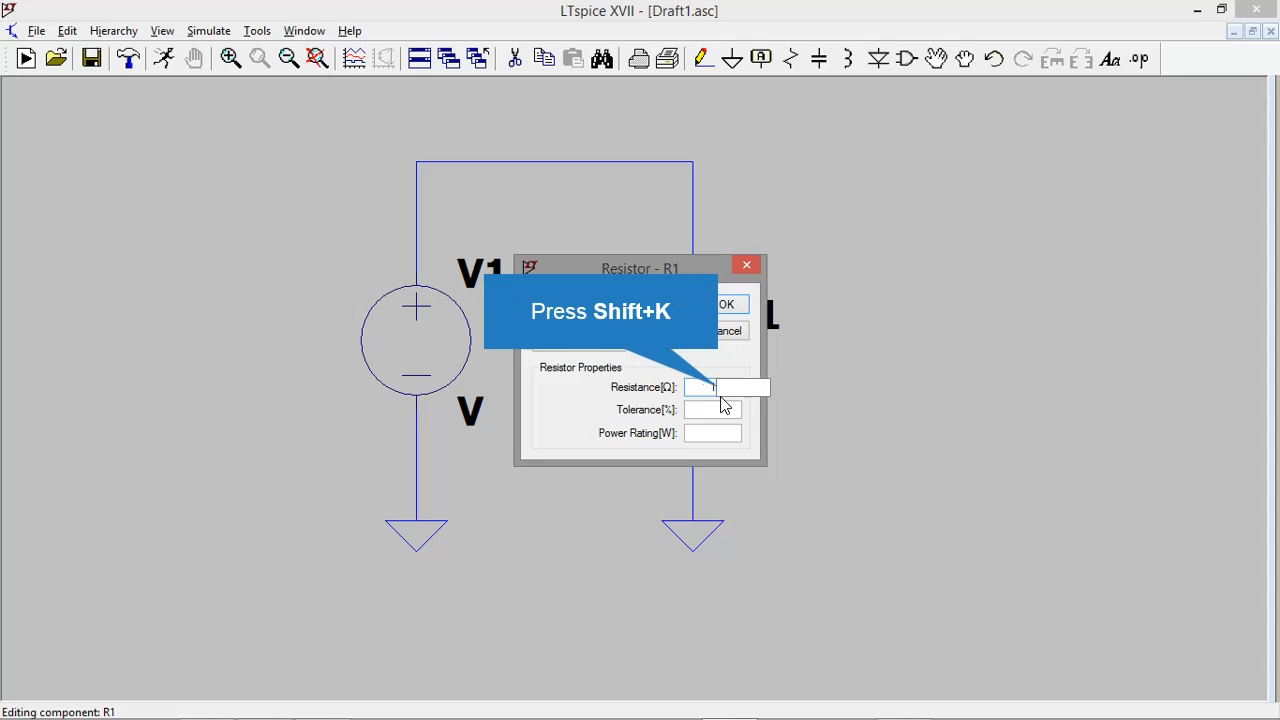
{"action": "type", "text": "K"}
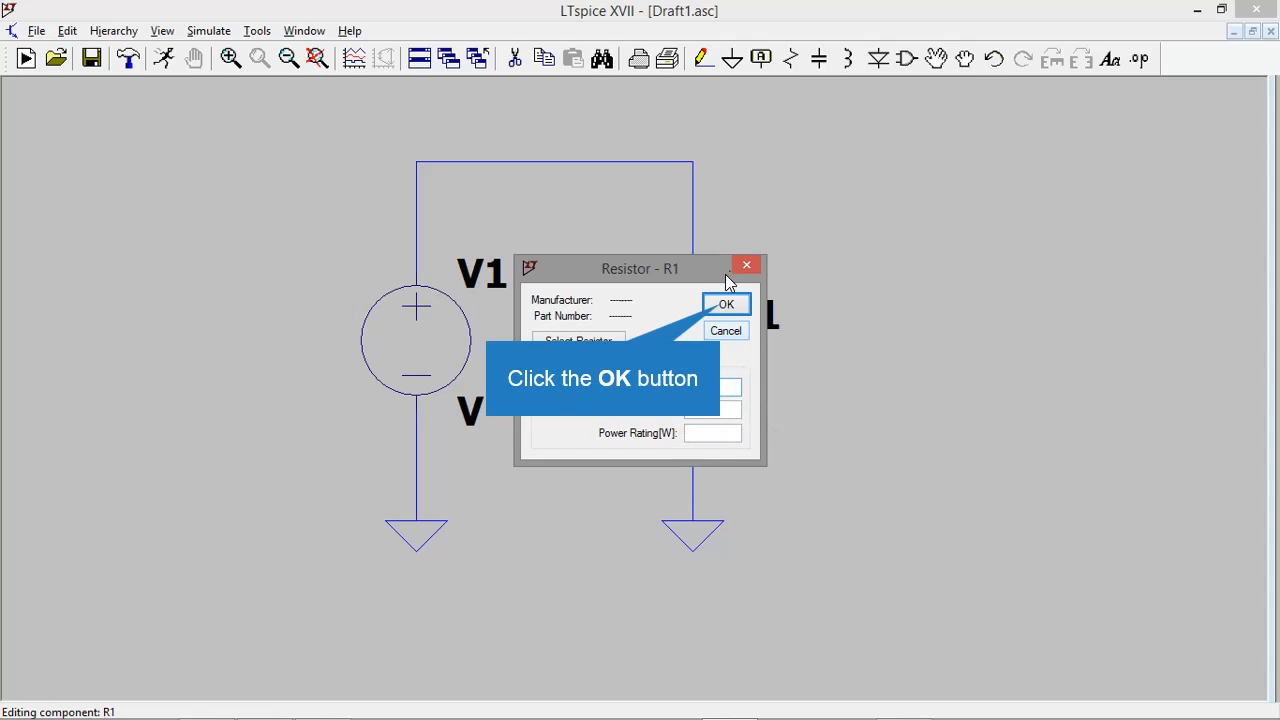
{"action": "left_click", "coordinate": [724, 305]}
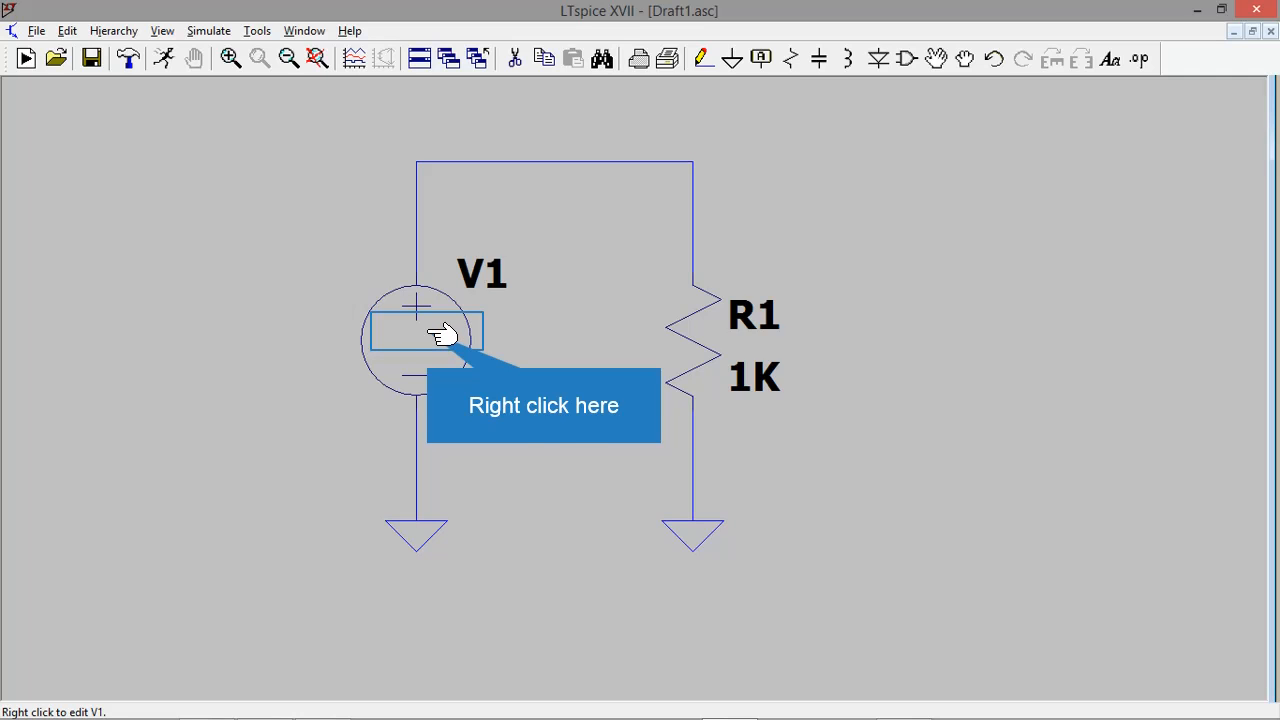
- Set the DC value of voltage source V1 to 10 V
{"action": "right_click", "coordinate": [440, 335]}
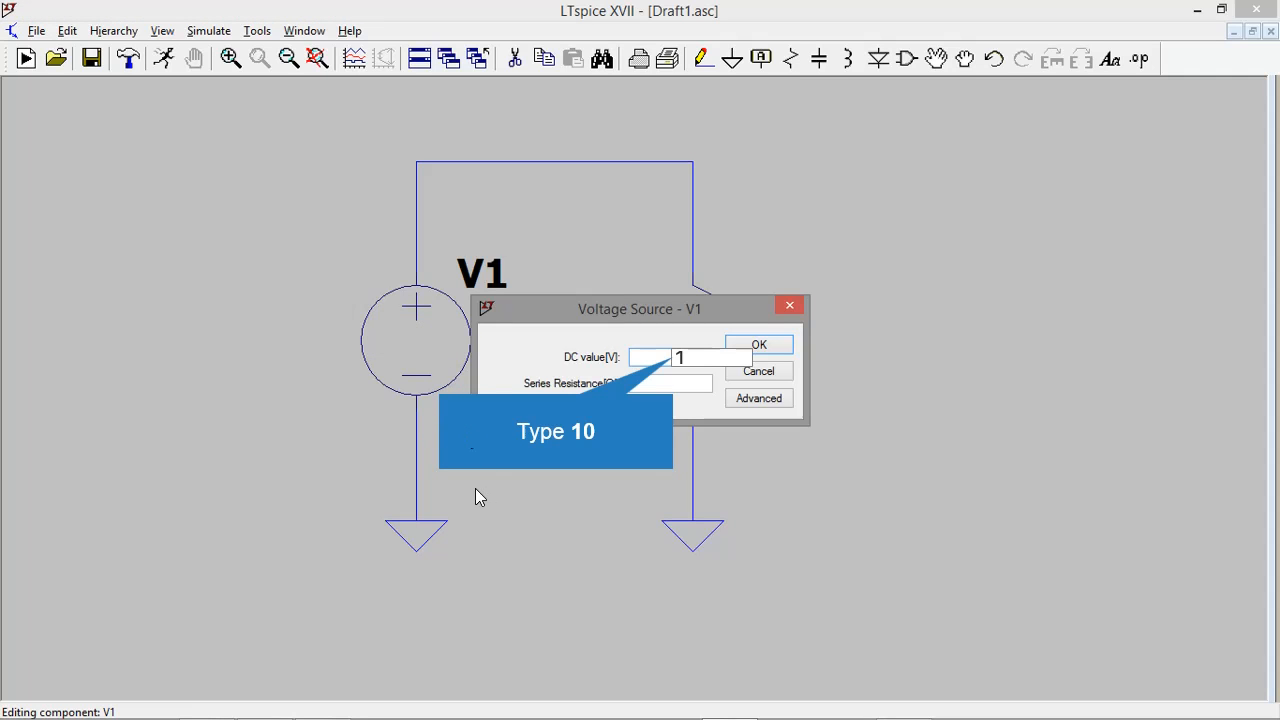
{"action": "type", "text": "10"}
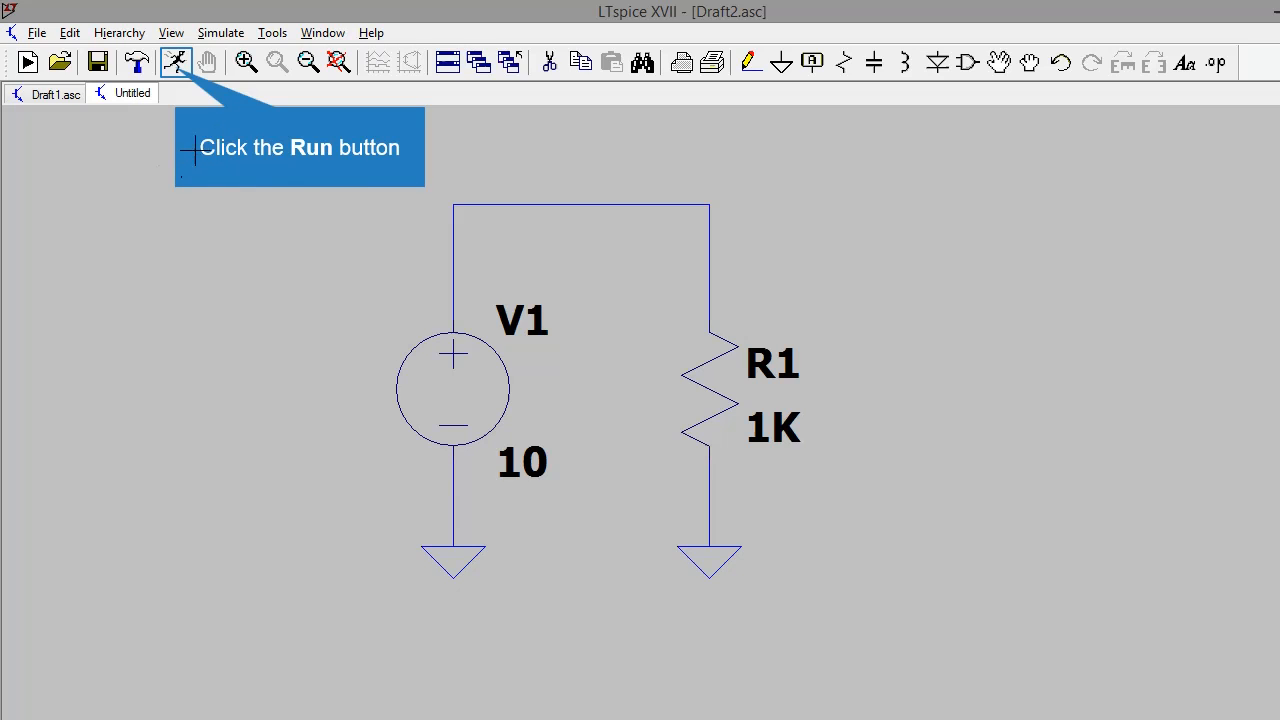
- Open the simulation command settings and review the AC analysis, DC sweep, noise, DC transfer and DC operating point options
{"action": "left_click", "coordinate": [176, 62]}
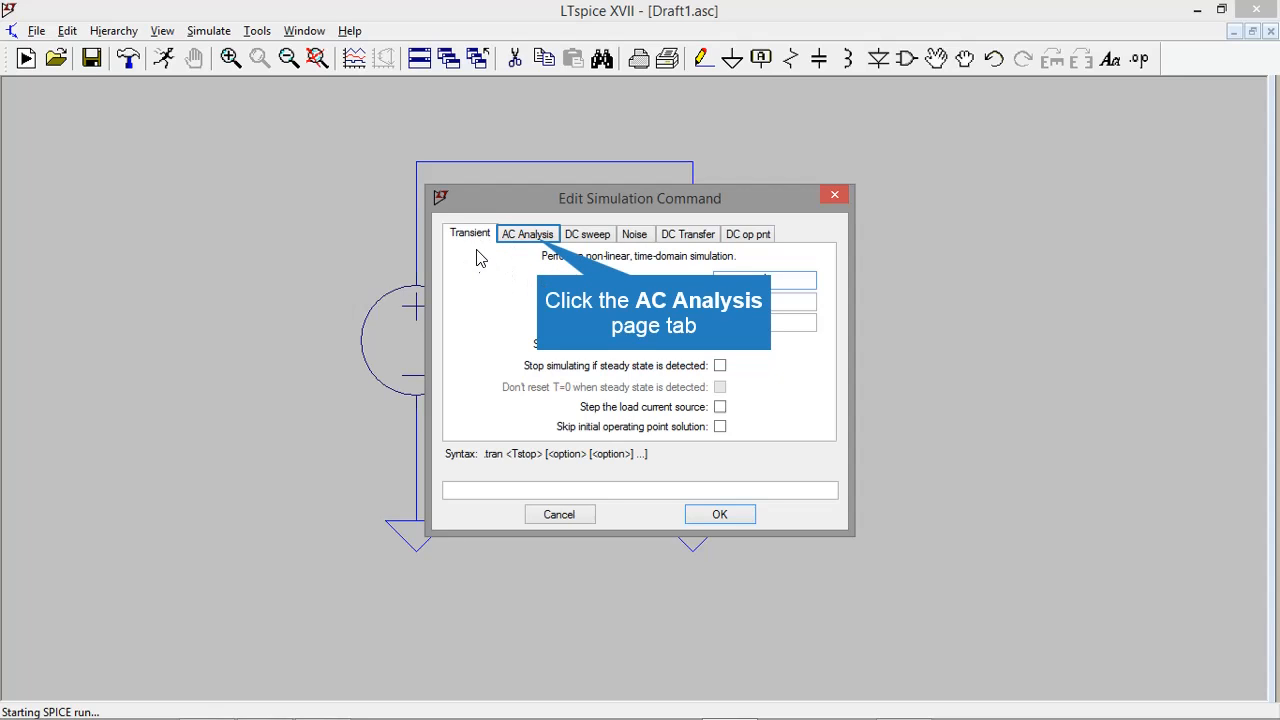
{"action": "left_click", "coordinate": [533, 238]}
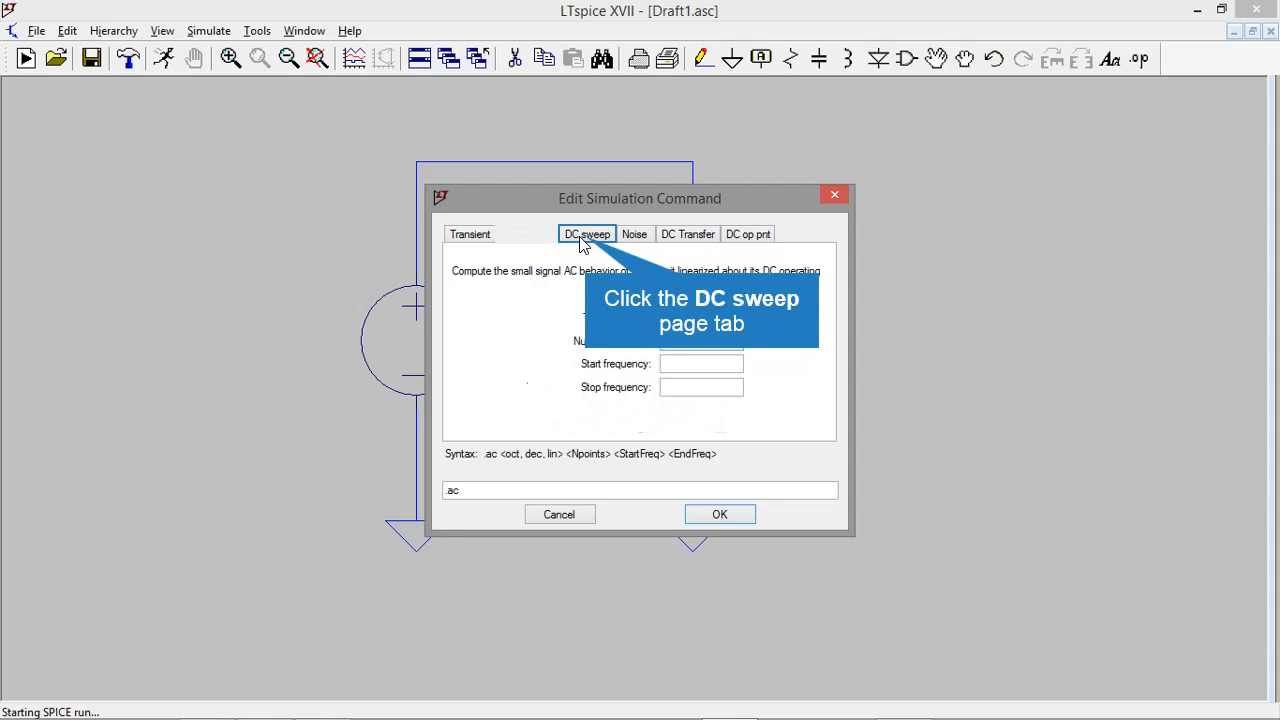
{"action": "left_click", "coordinate": [592, 240]}
{"action": "left_click", "coordinate": [628, 240]}
{"action": "left_click", "coordinate": [682, 240]}
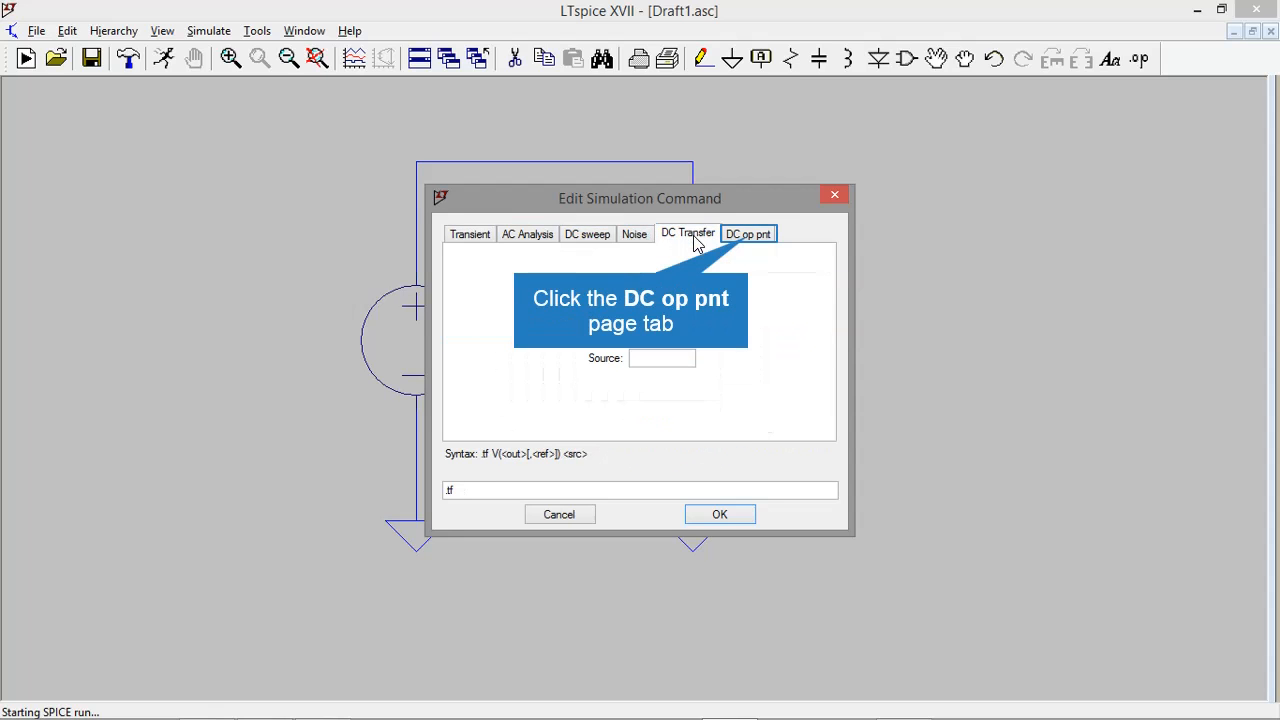
{"action": "left_click", "coordinate": [747, 237]}
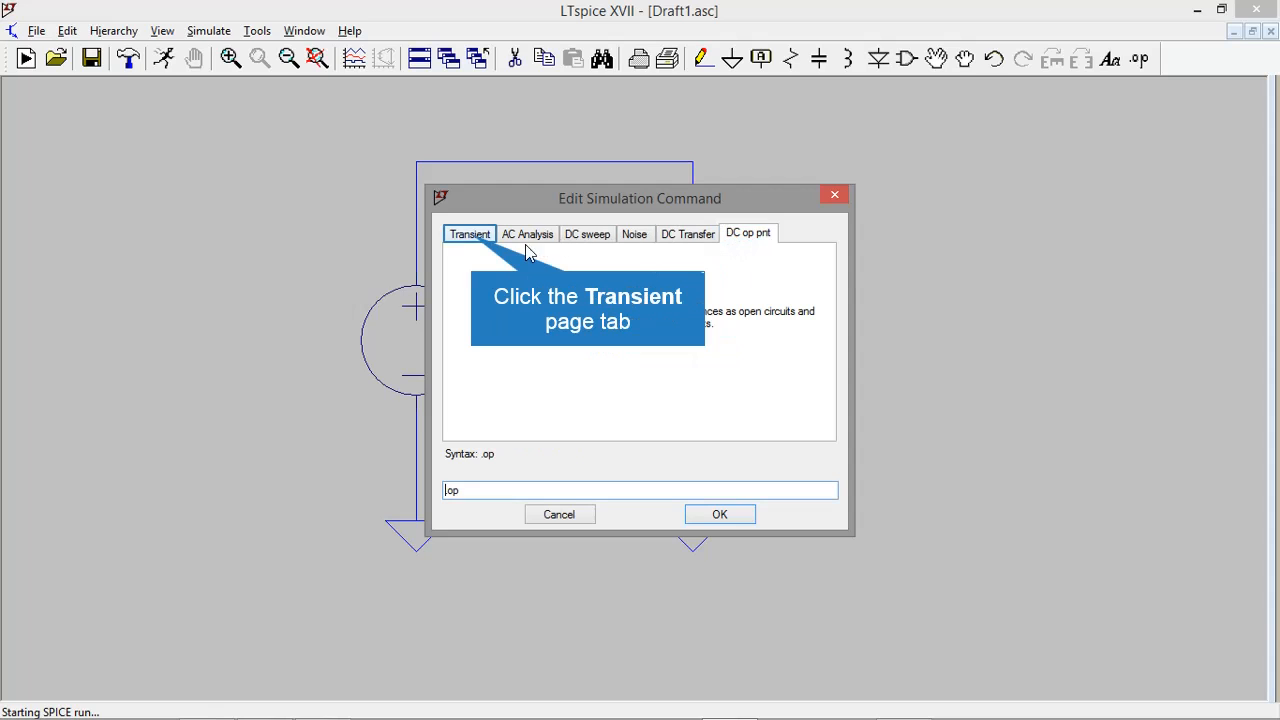
- Set up a transient analysis with a stop time of 1 and run the simulation
{"action": "left_click", "coordinate": [474, 241]}
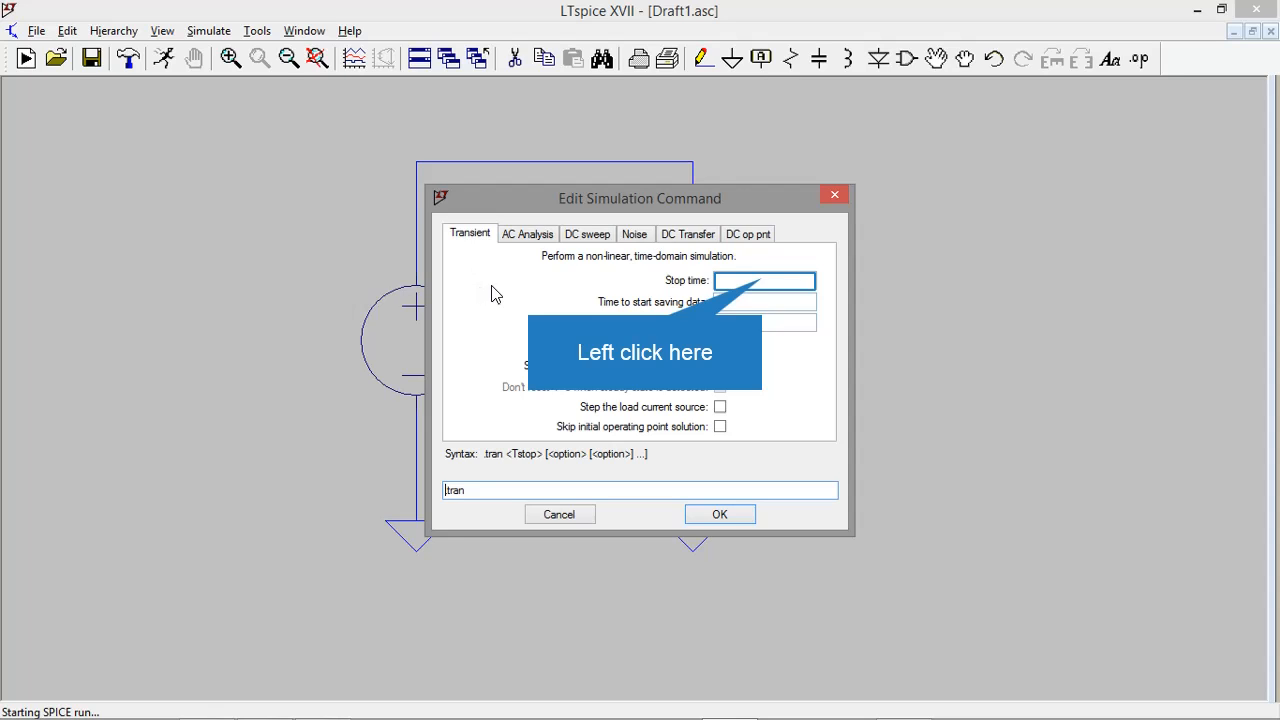
{"action": "left_click", "coordinate": [764, 280]}
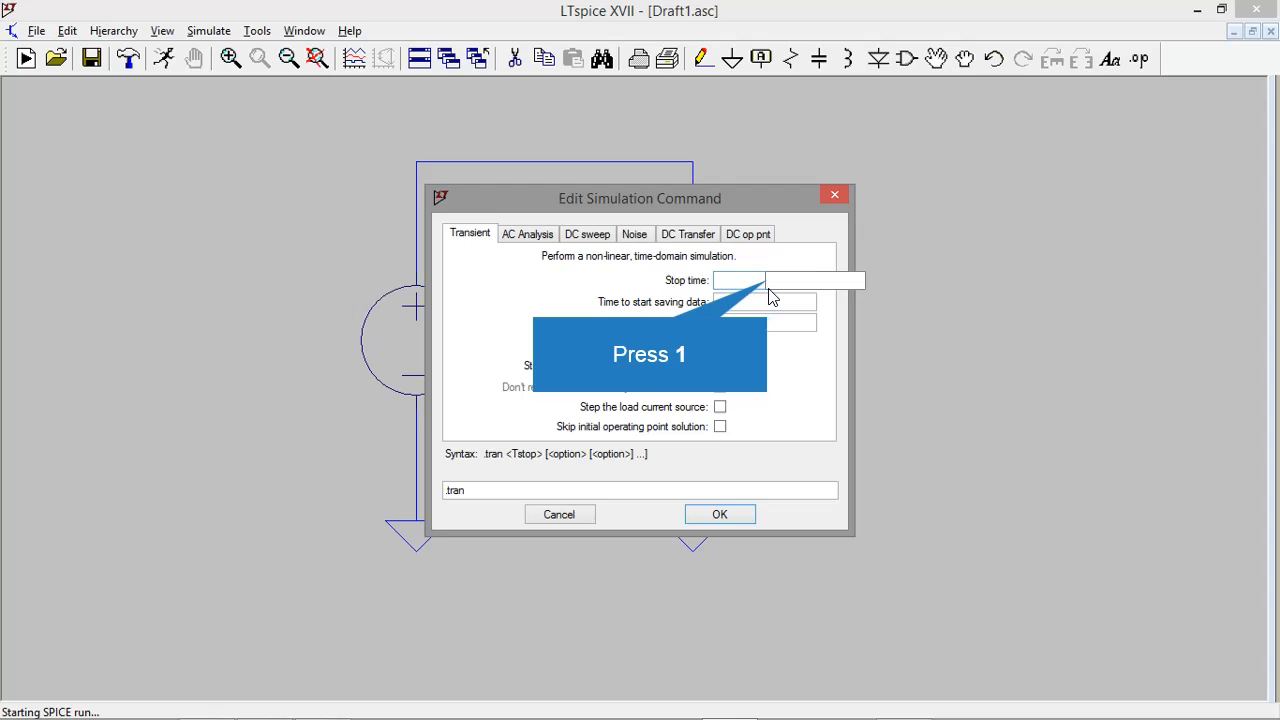
{"action": "type", "text": "1"}
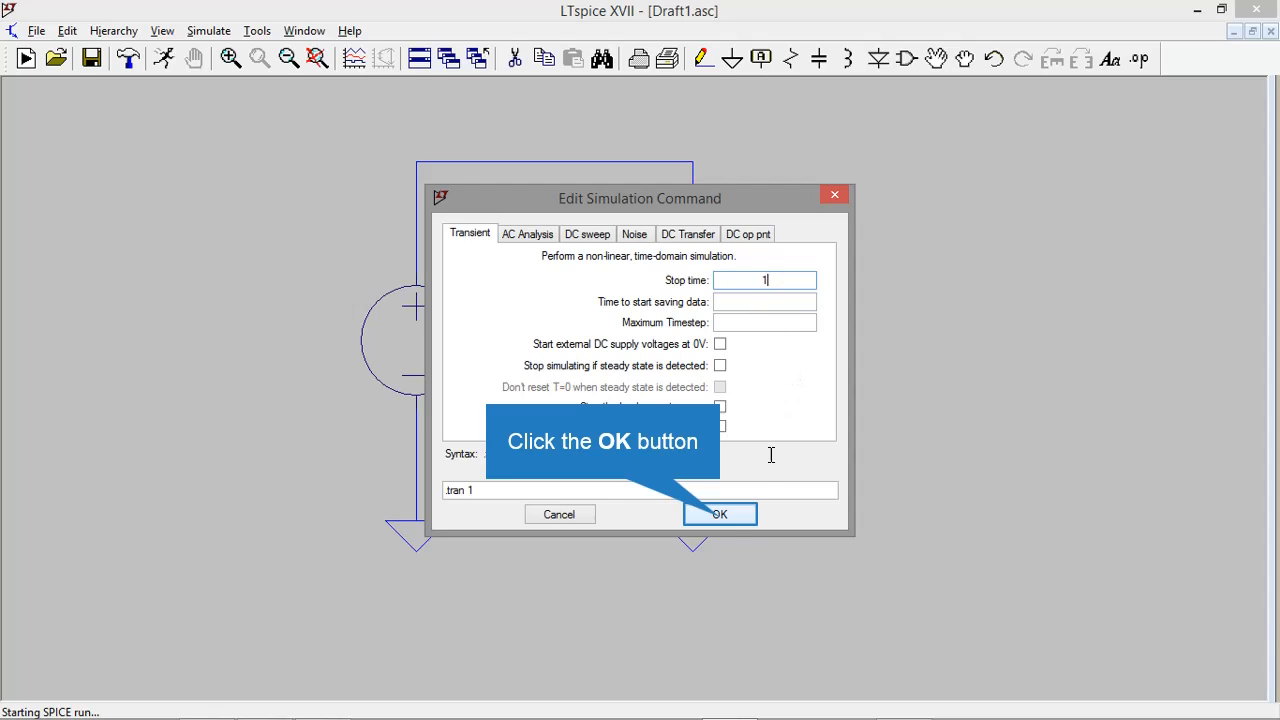
{"action": "left_click", "coordinate": [720, 515]}
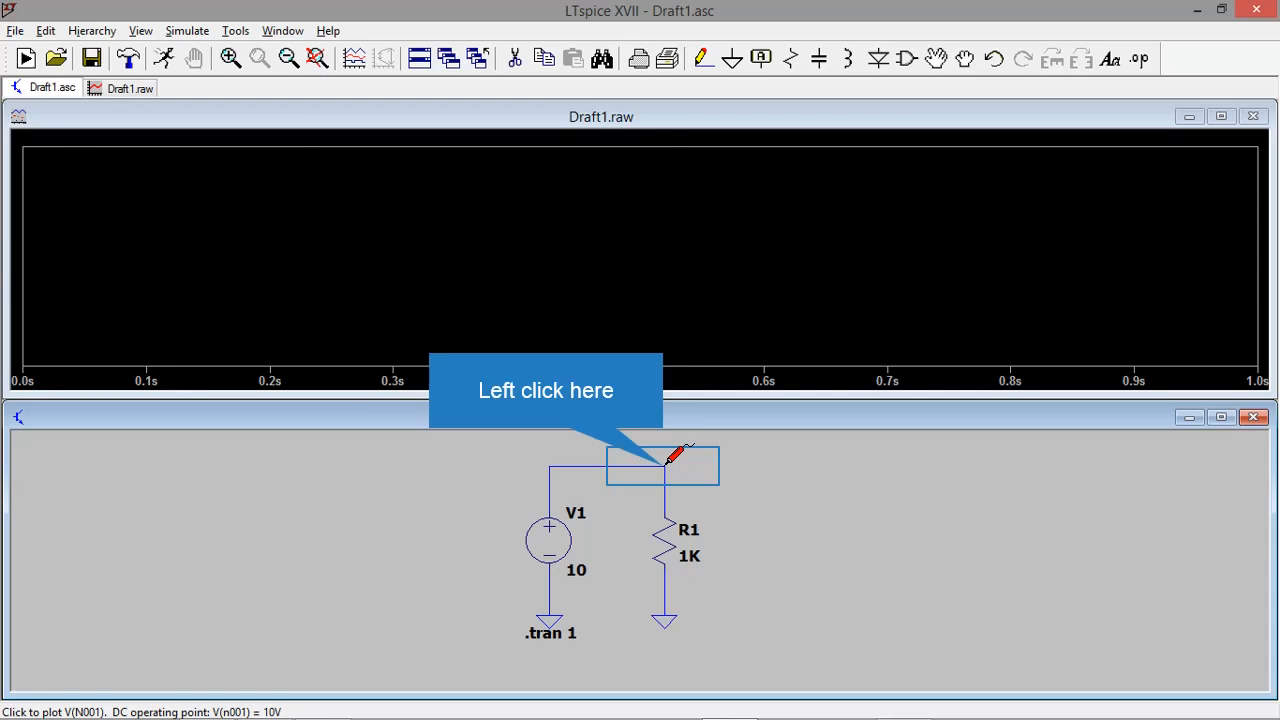
- Plot the voltage at the node where the wire from V1 meets the upper end of R1
{"action": "left_click", "coordinate": [667, 462]}
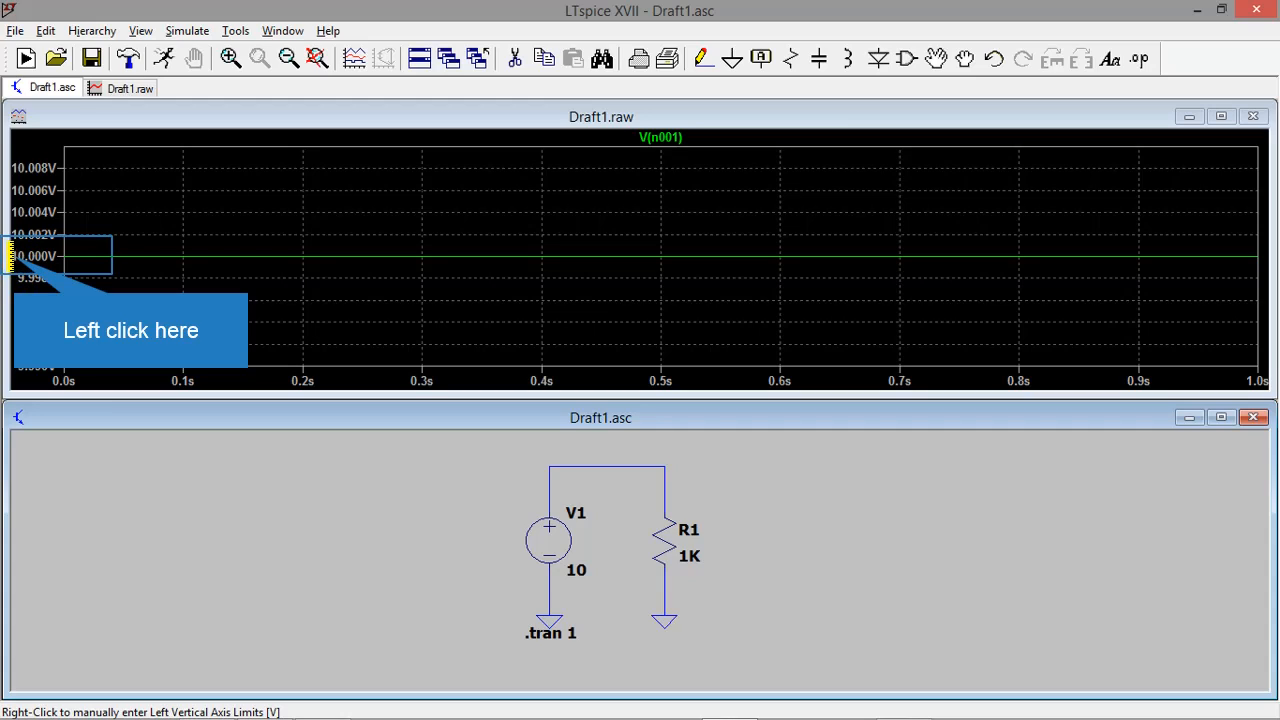
{"action": "left_click", "coordinate": [11, 257]}
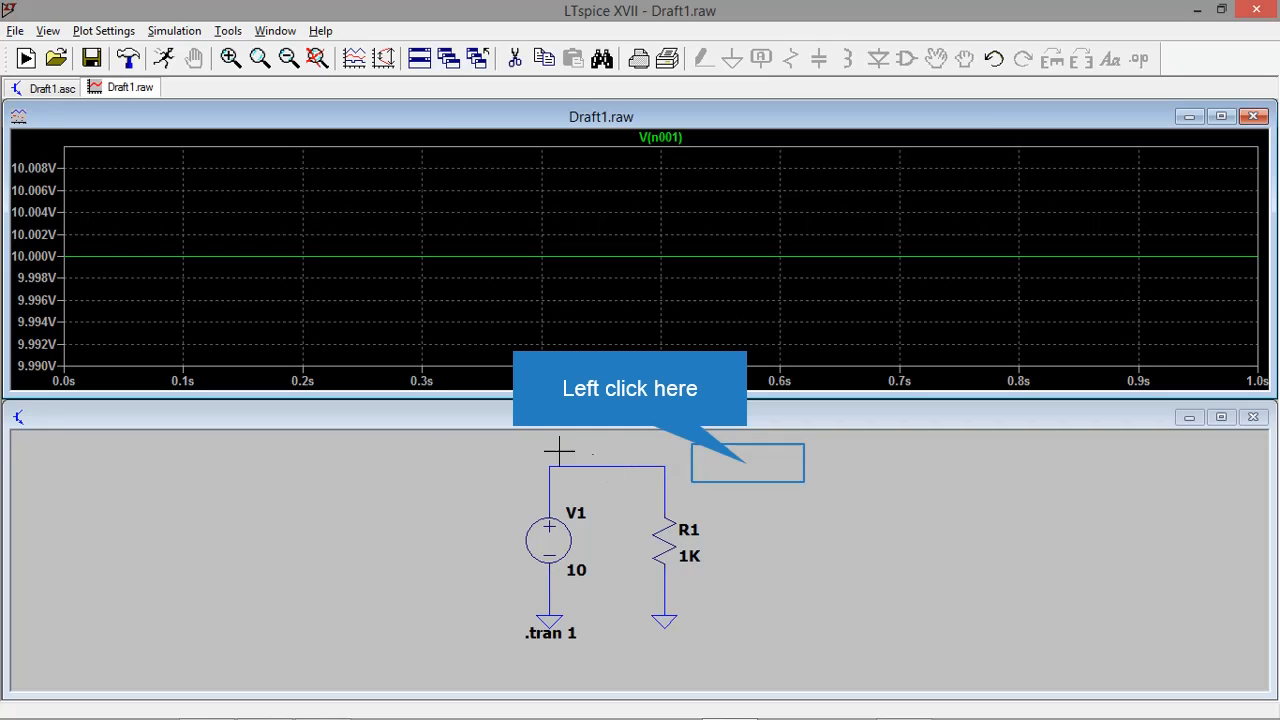
{"action": "left_click", "coordinate": [731, 460]}
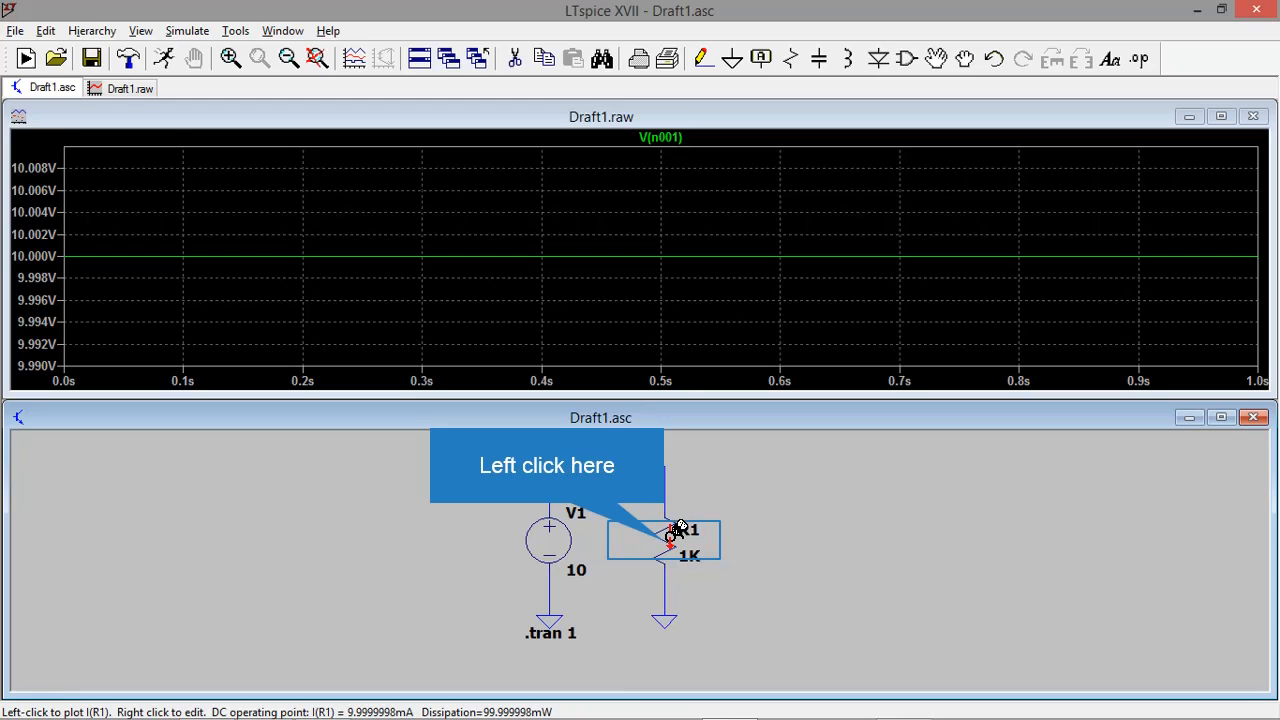
- Plot the current through resistor R1 and delete the V(n001) voltage trace from the waveform plot
{"action": "left_click", "coordinate": [674, 530]}
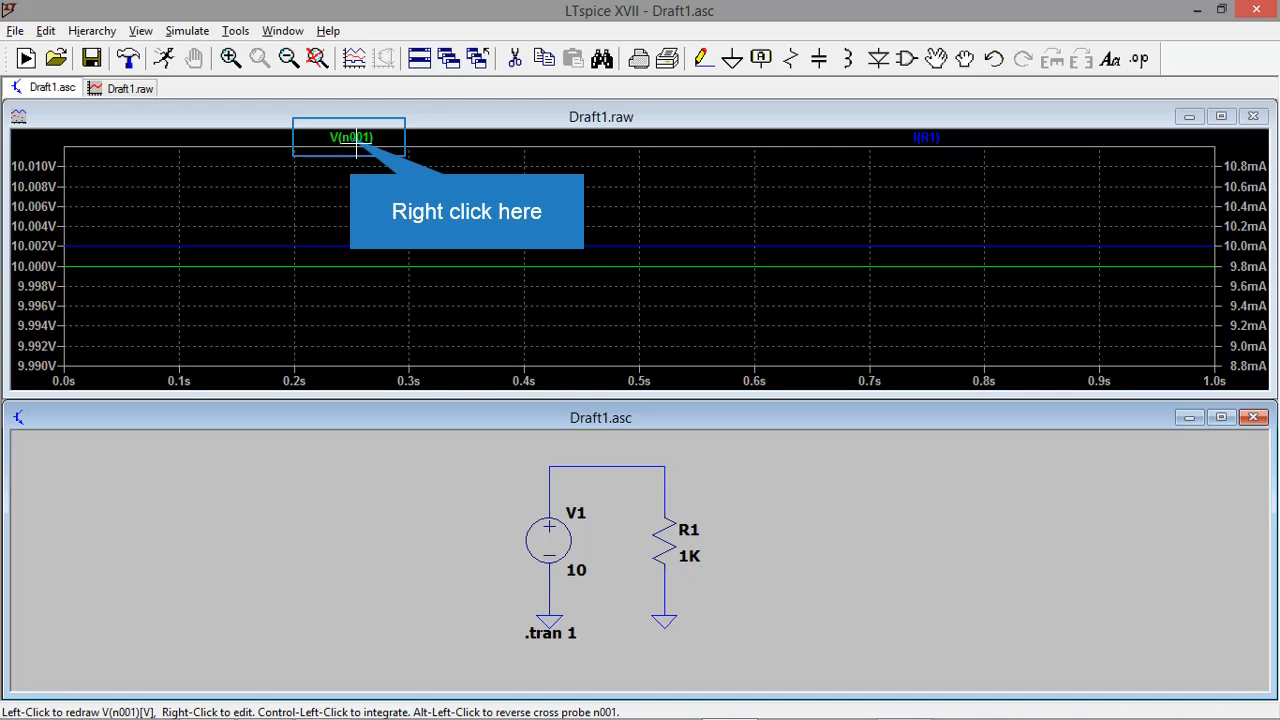
{"action": "right_click", "coordinate": [351, 137]}
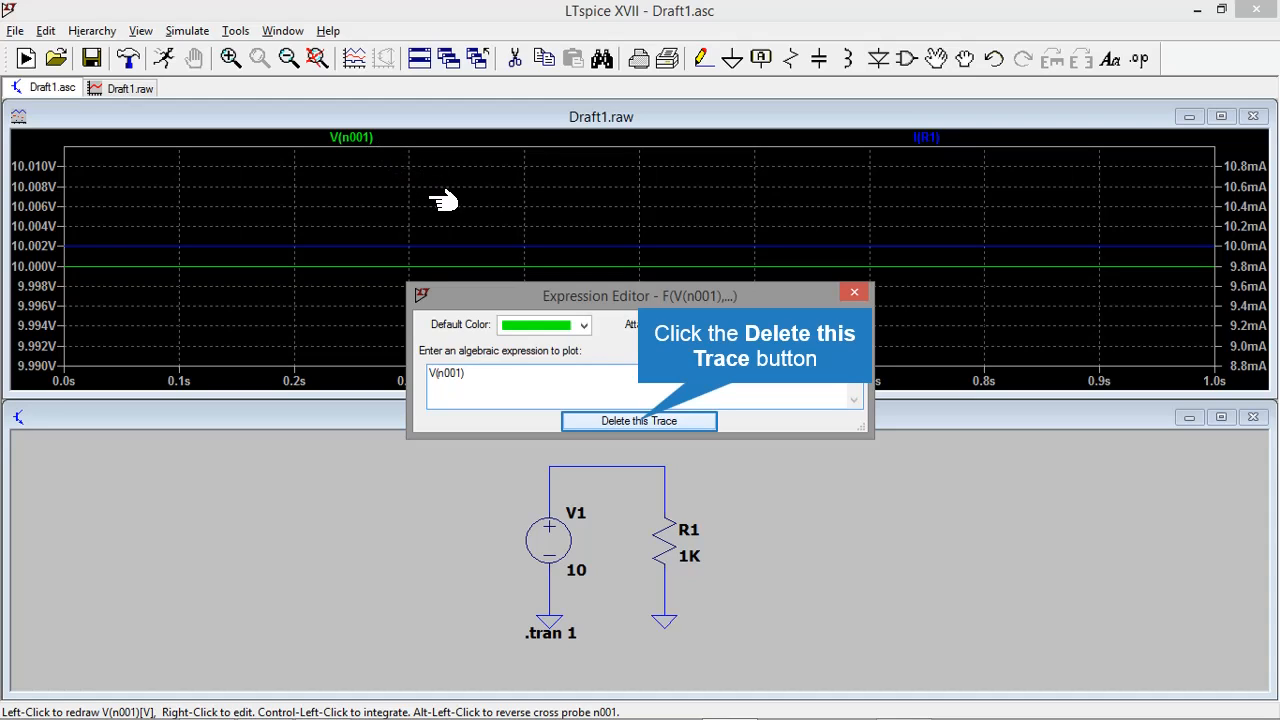
{"action": "left_click", "coordinate": [638, 421]}
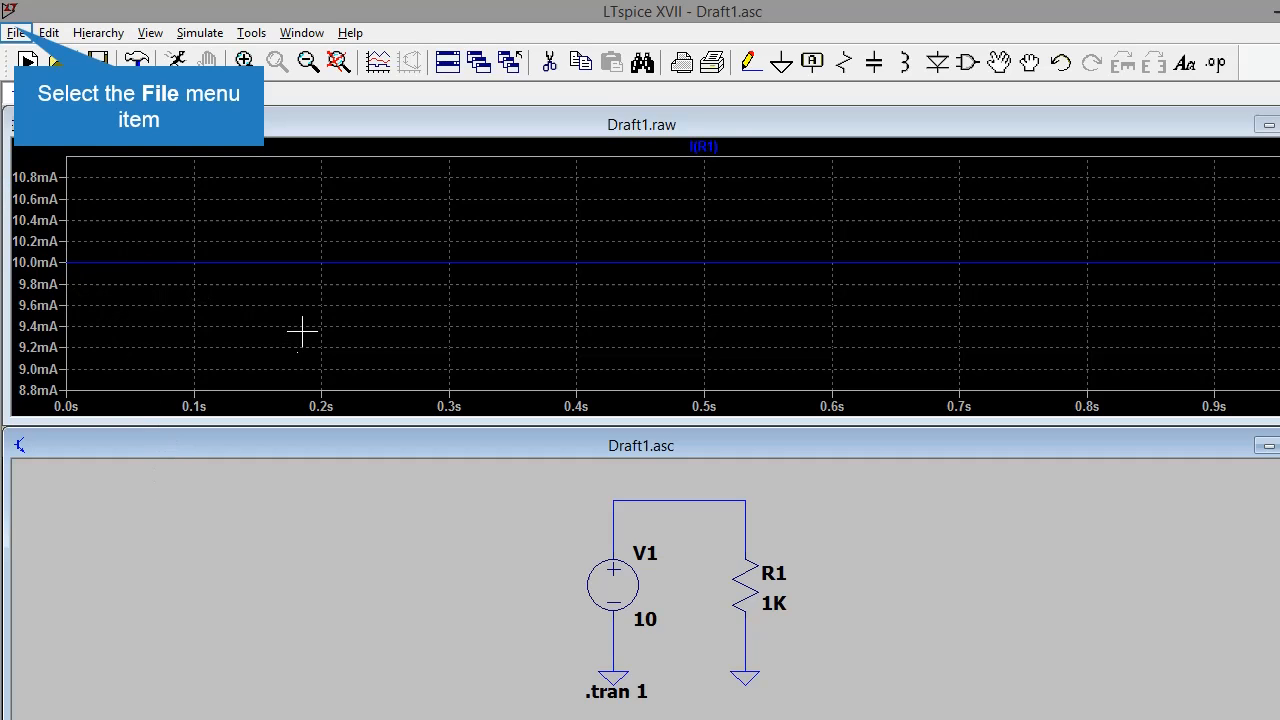
- Save the schematic under the new name Simulasi Hukum Ohm.asc in the ELDAS SINTELIS folder
{"action": "left_click", "coordinate": [16, 32]}
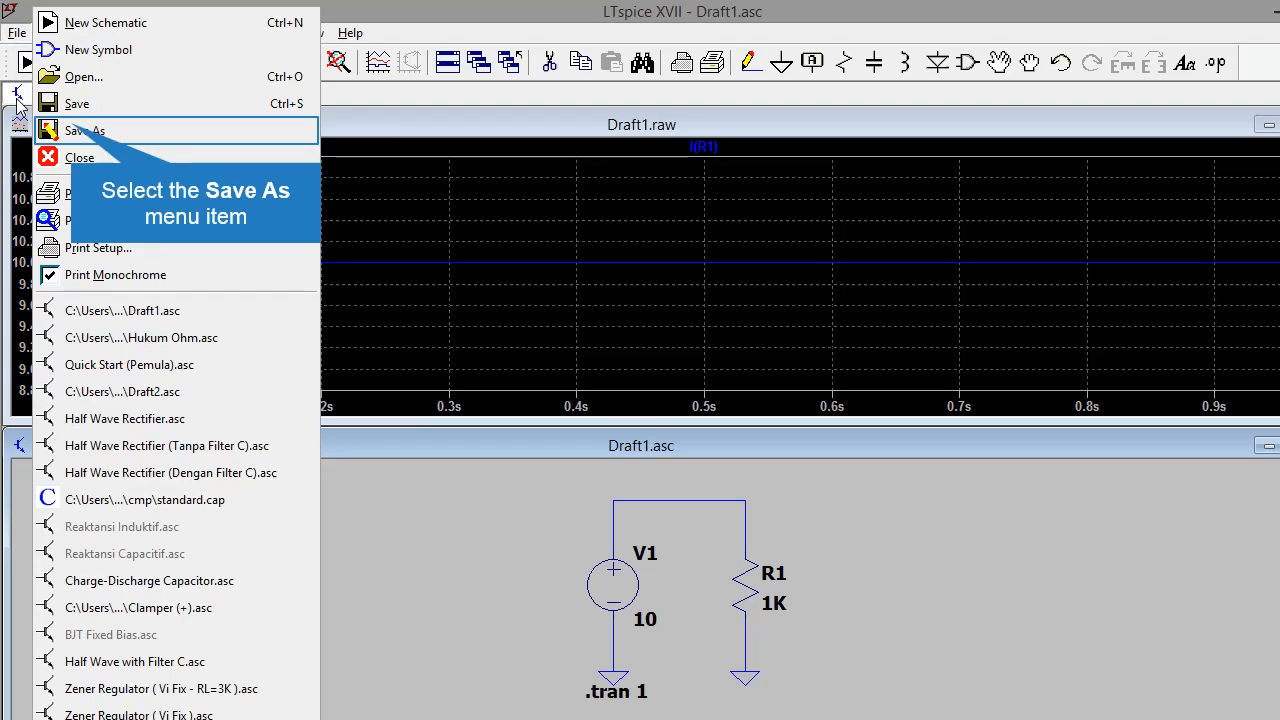
{"action": "left_click", "coordinate": [40, 142]}
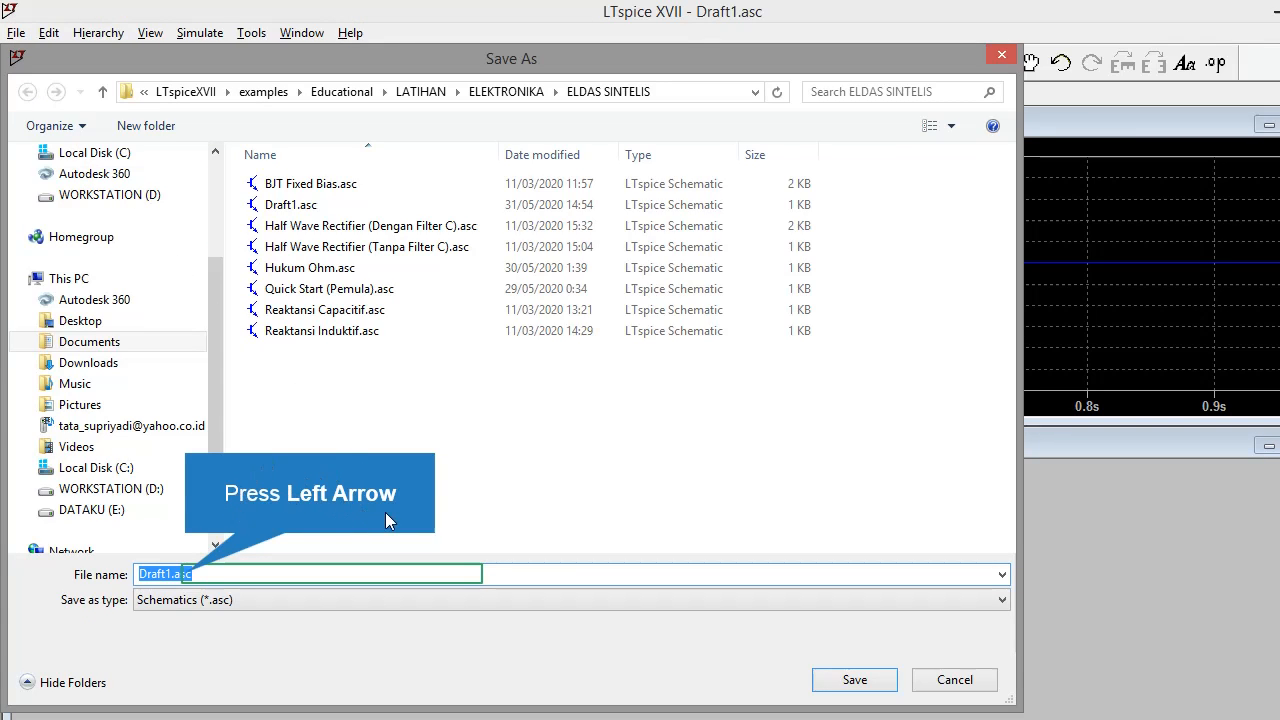
{"action": "key", "text": "Left"}
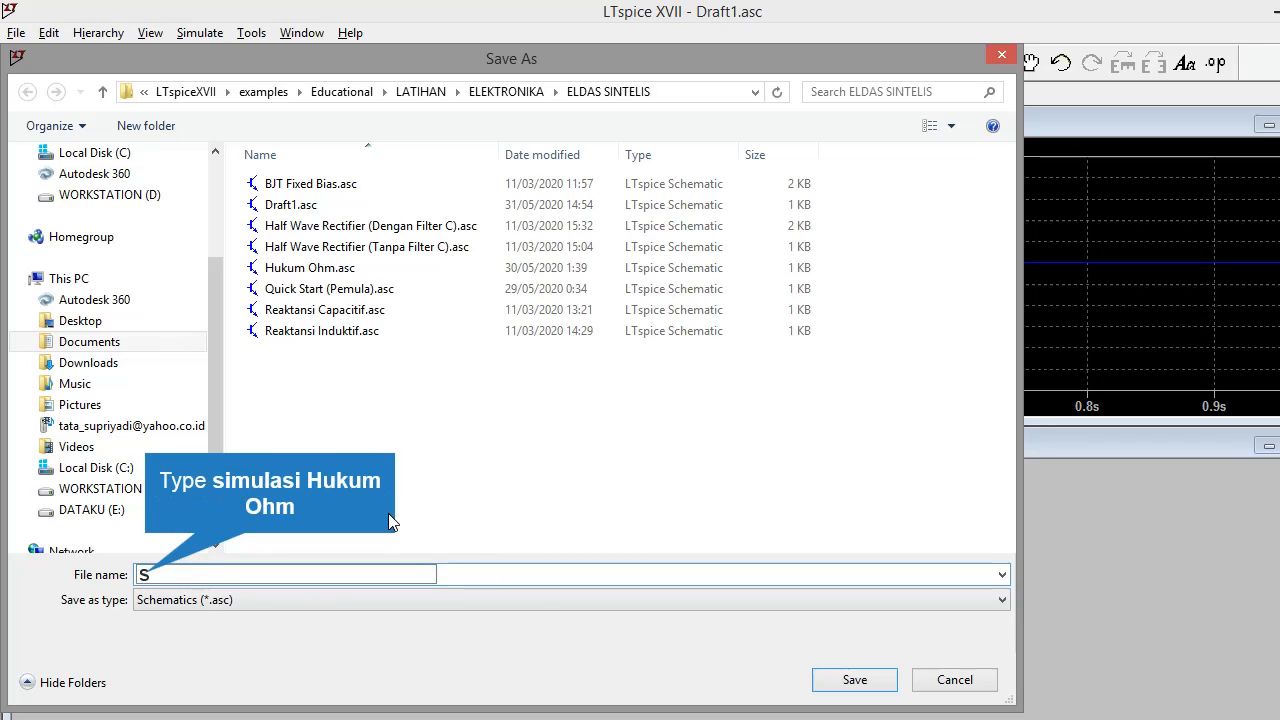
{"action": "type", "text": "simulasi Hu"}
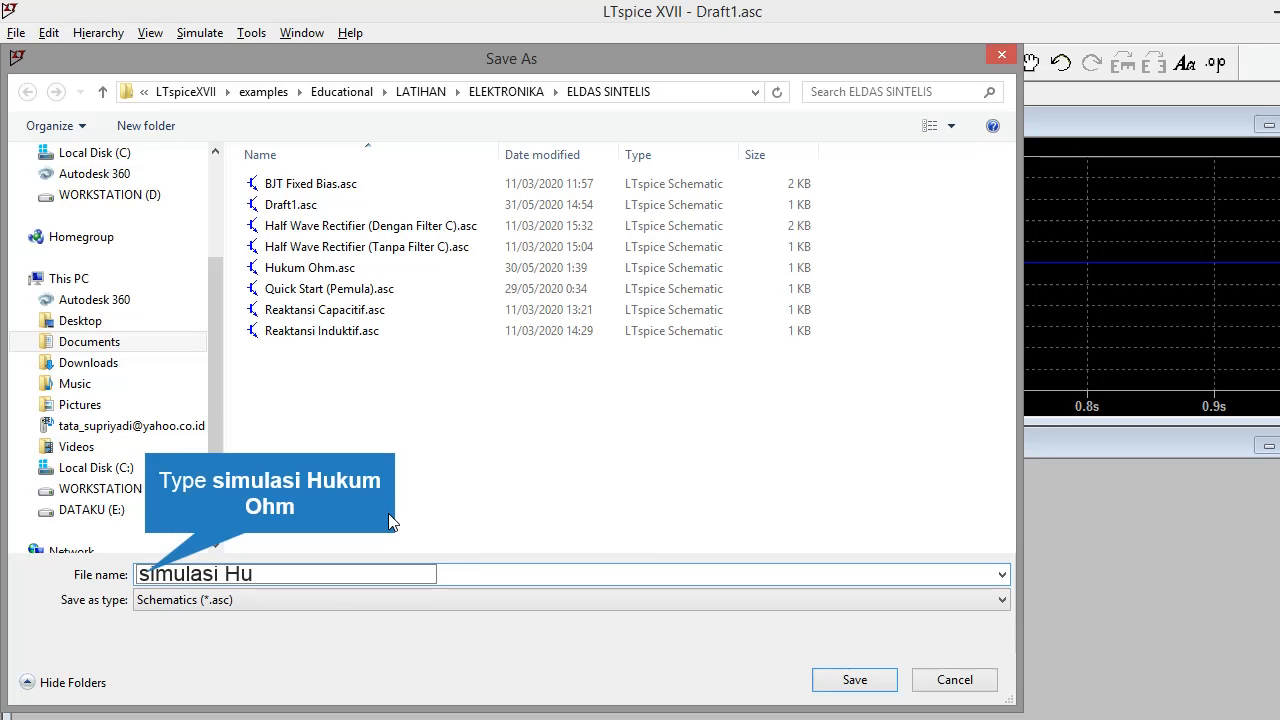
{"action": "type", "text": "kum Ohm"}
{"action": "key", "text": "Delete"}
{"action": "key", "text": "Delete"}
{"action": "key", "text": "Delete"}
{"action": "key", "text": "Delete"}
{"action": "key", "text": "Delete"}
{"action": "key", "text": "Delete"}
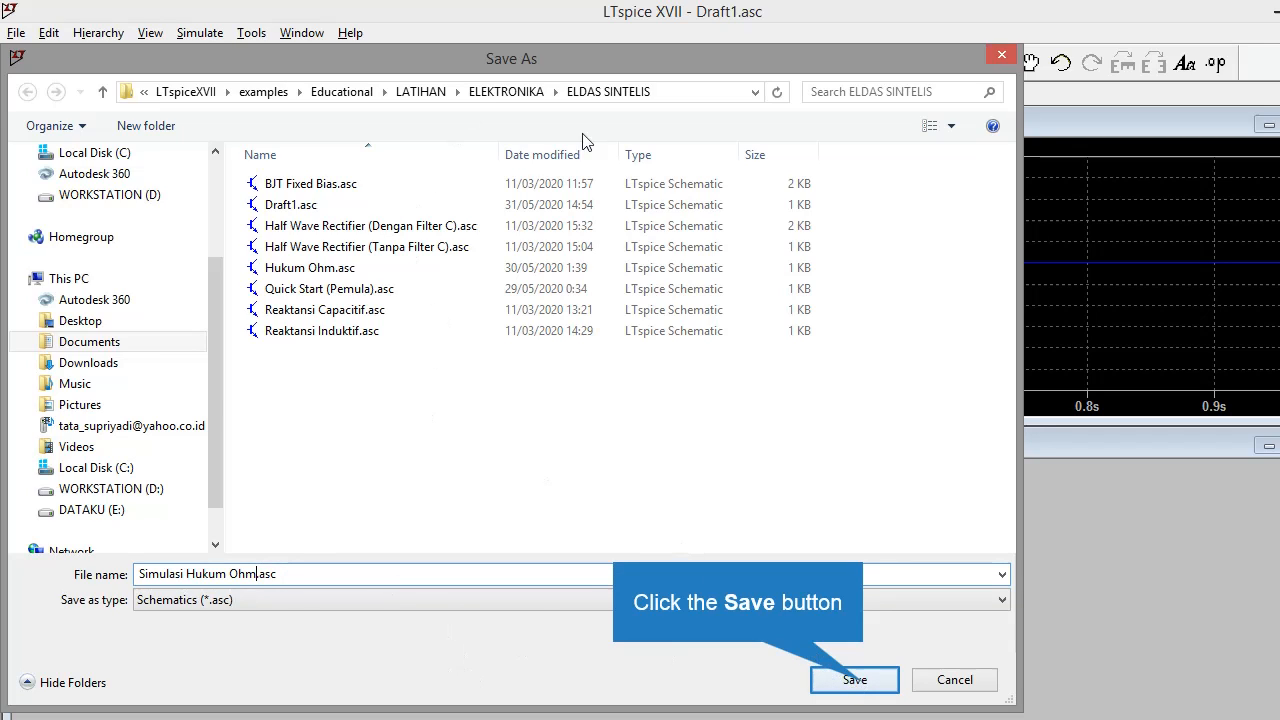
{"action": "left_click", "coordinate": [866, 688]}
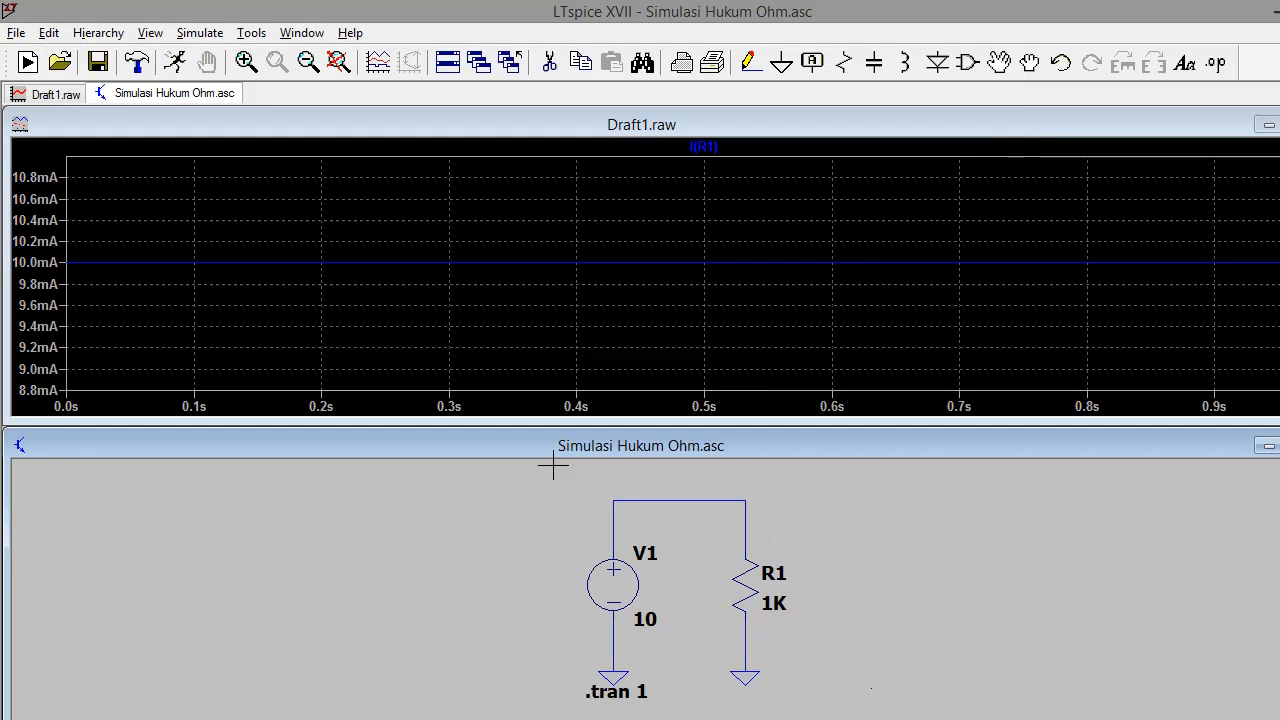